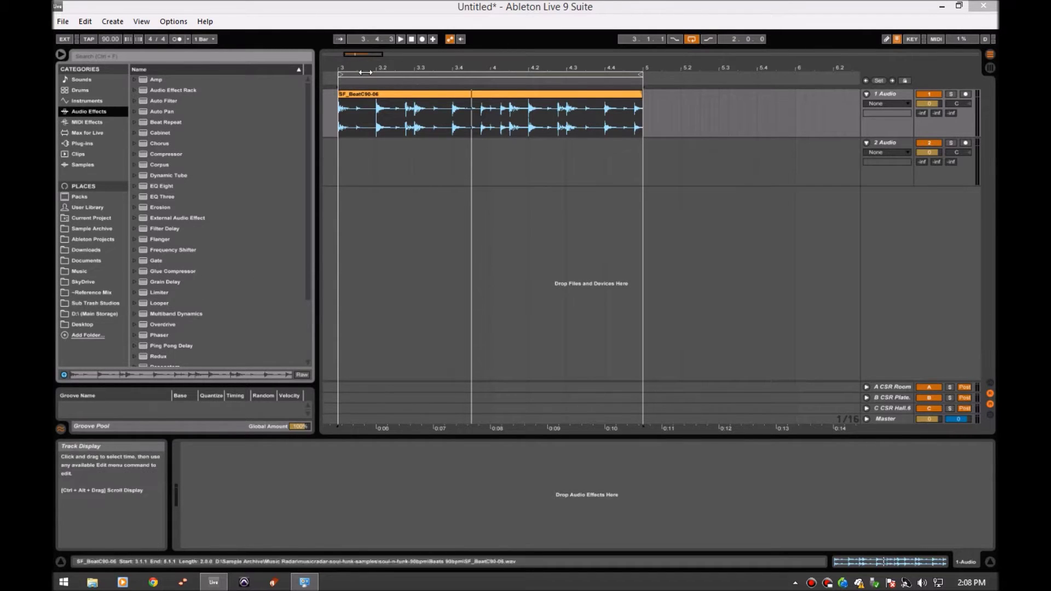
# Add a Gate to the 1 Audio track, group it into an Audio Effect Rack and show the rack's chain list.
pyautogui.moveTo(355, 55); pyautogui.dragTo(352, 201)
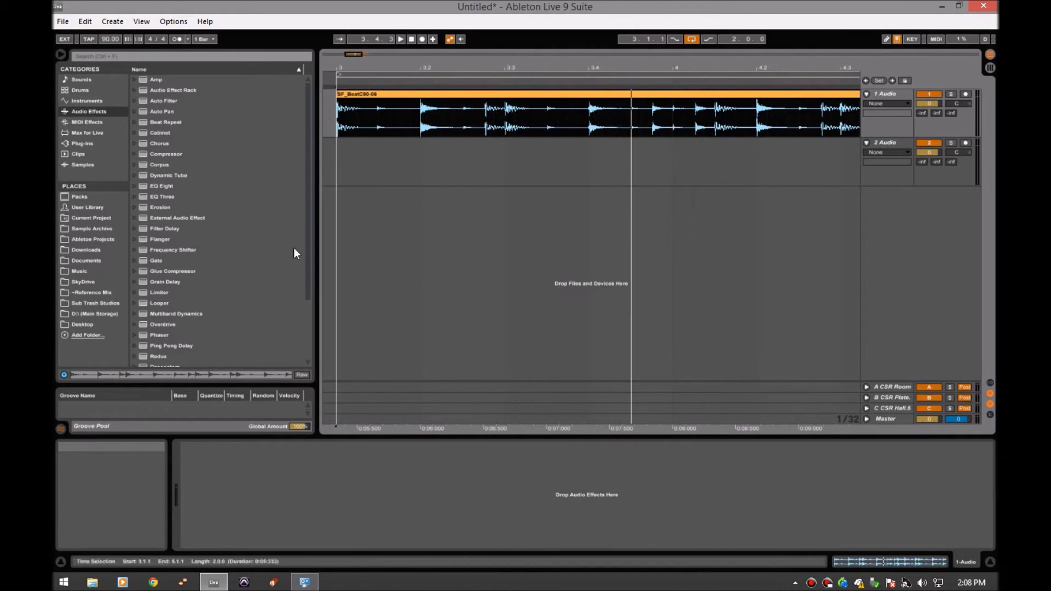
pyautogui.moveTo(158, 260); pyautogui.dragTo(275, 483)
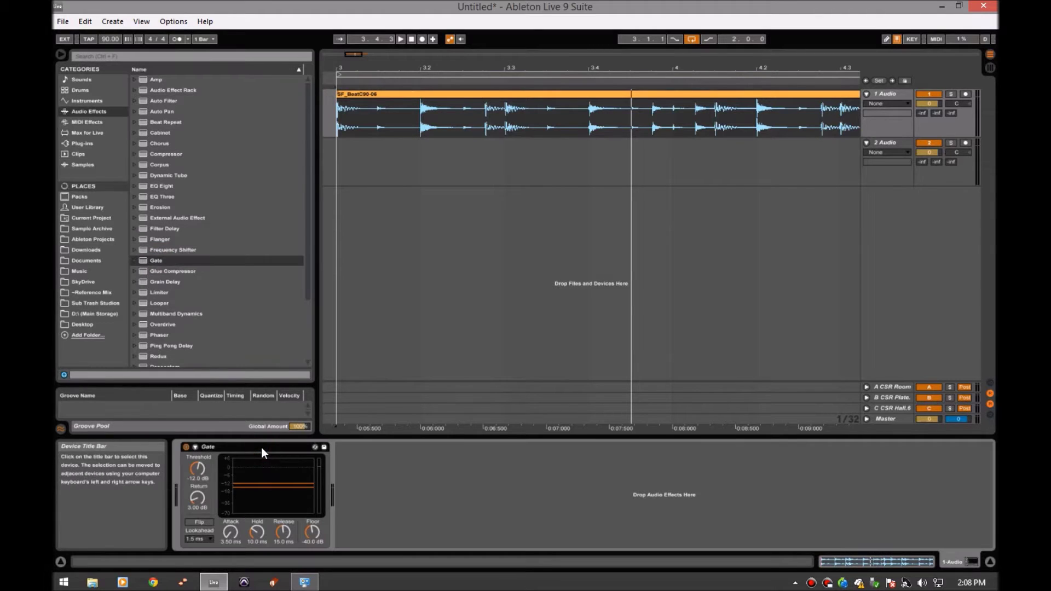
pyautogui.hotkey('ctrl', 'g')
pyautogui.click(187, 467)
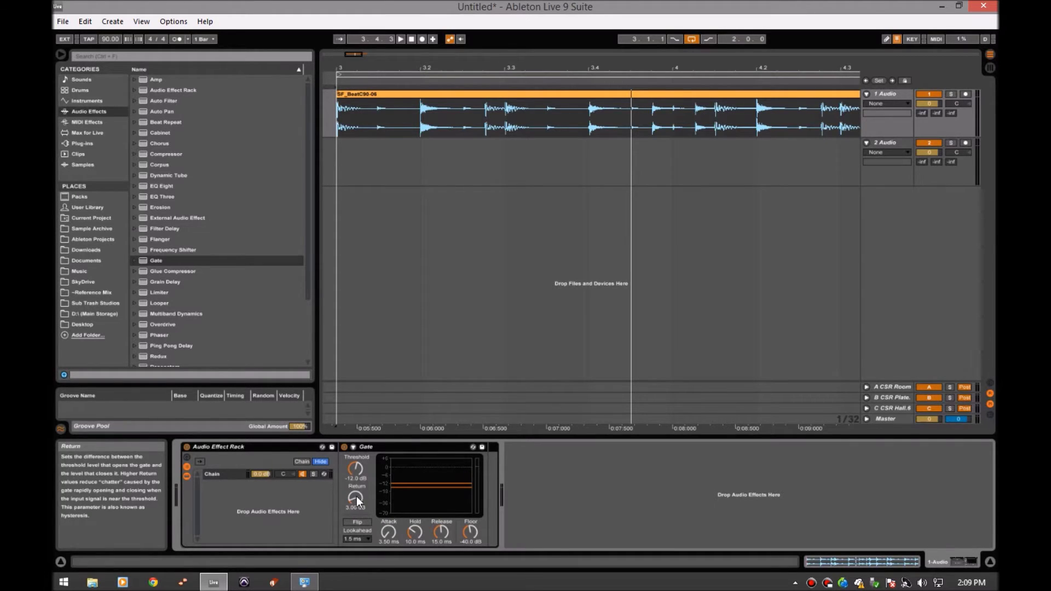
# Set the Gate's Return to 0.00 dB, Hold to 1.00 ms and Release to 5.00 ms.
pyautogui.moveTo(356, 496); pyautogui.dragTo(356, 520)
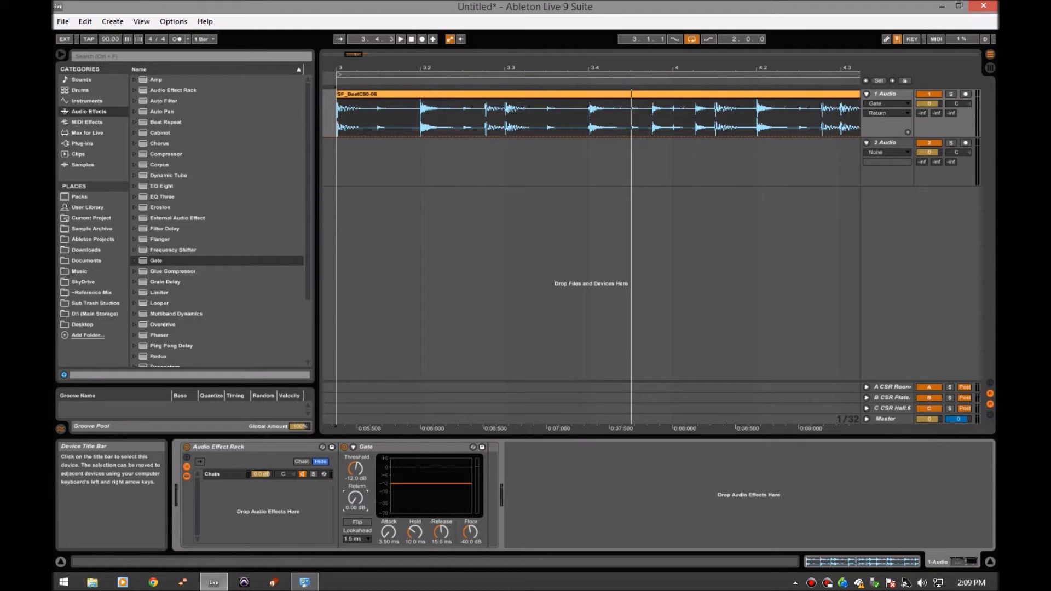
pyautogui.click(414, 532)
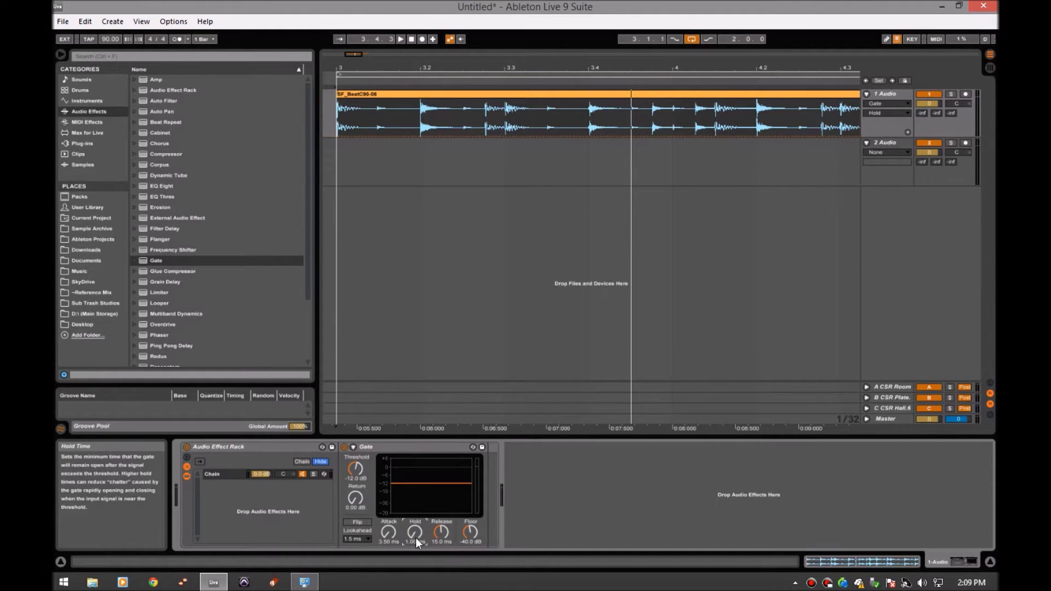
pyautogui.moveTo(442, 531); pyautogui.dragTo(442, 560)
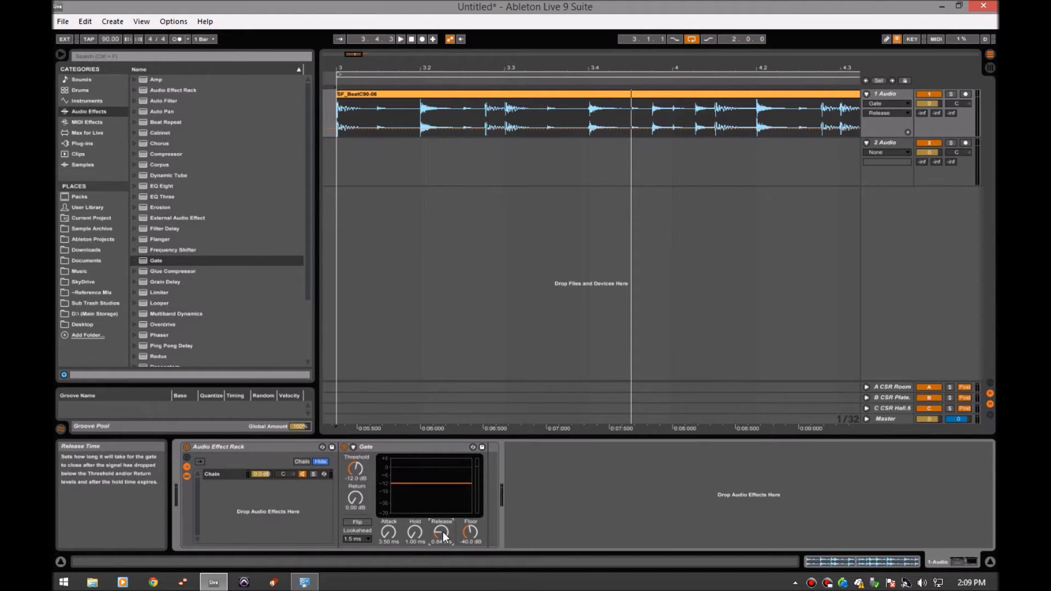
pyautogui.moveTo(442, 531); pyautogui.dragTo(442, 521)
pyautogui.write('5')
pyautogui.press('Return')
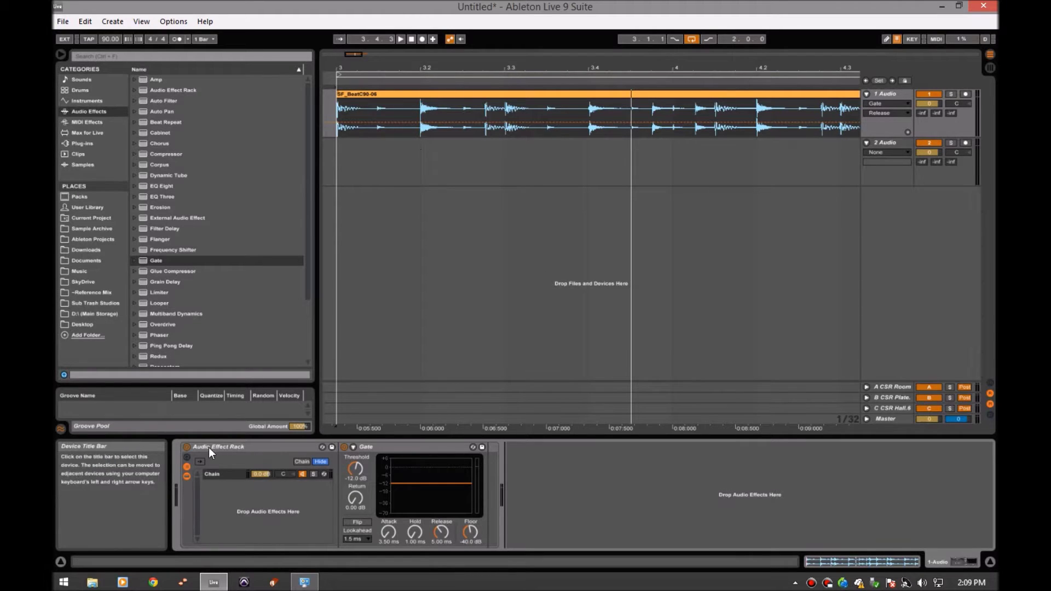
# Bypass the Audio Effect Rack and play the drum loop from bar 3 to hear it unprocessed.
pyautogui.click(187, 447)
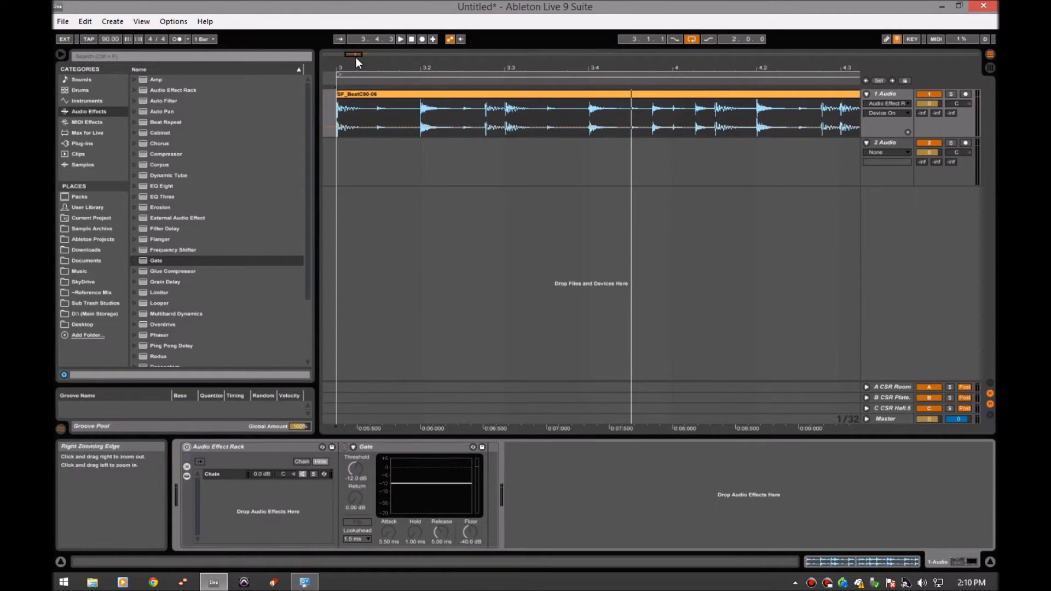
pyautogui.moveTo(356, 53)
pyautogui.mouseDown()
pyautogui.moveTo(360, 34)
pyautogui.moveTo(359, 44)
pyautogui.mouseUp()
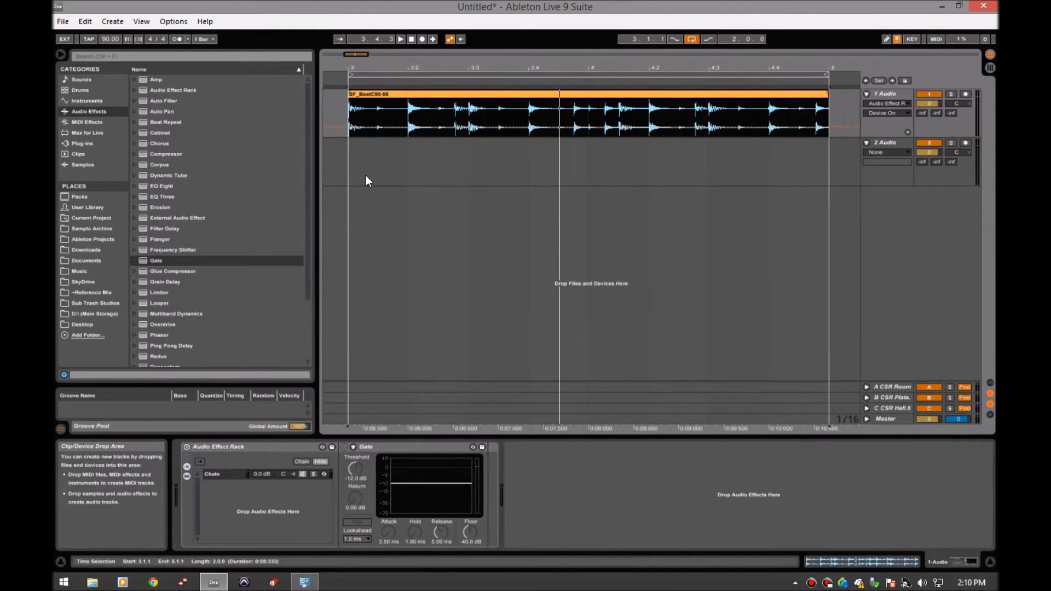
pyautogui.click(347, 123)
pyautogui.click(347, 115)
pyautogui.press('space')
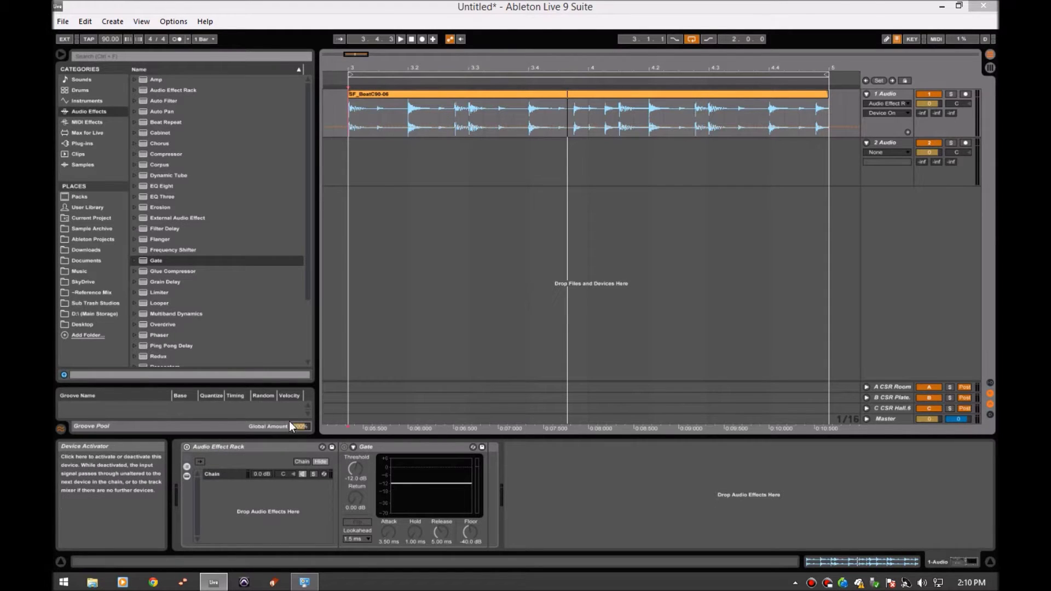
# Reactivate the Audio Effect Rack and set the Gate's Threshold to about -18.5 dB while the loop plays.
pyautogui.click(187, 446)
pyautogui.press('space')
pyautogui.moveTo(355, 469); pyautogui.dragTo(356, 495)
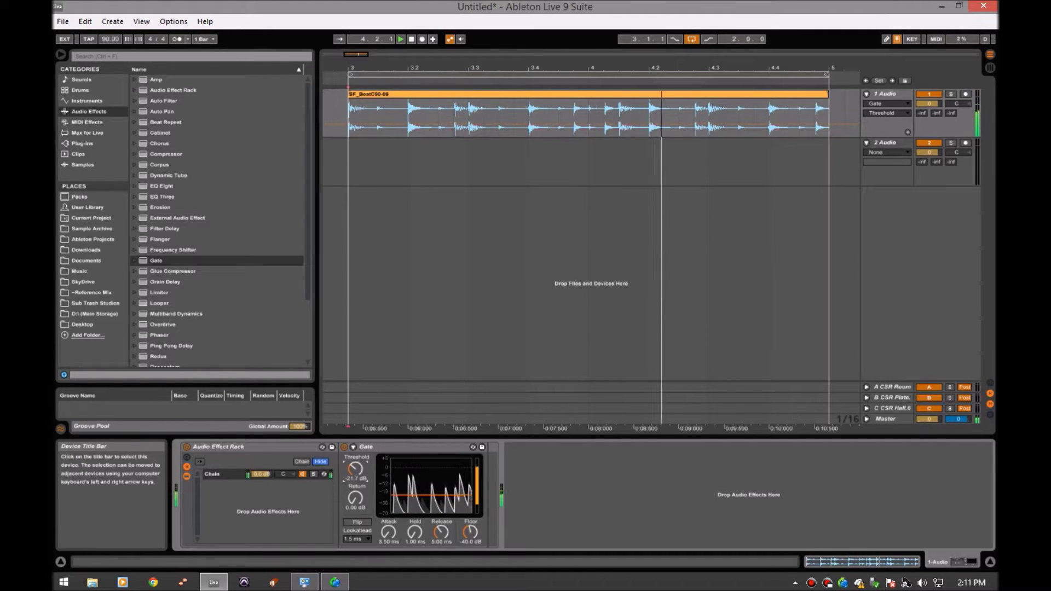
pyautogui.moveTo(356, 468); pyautogui.dragTo(356, 460)
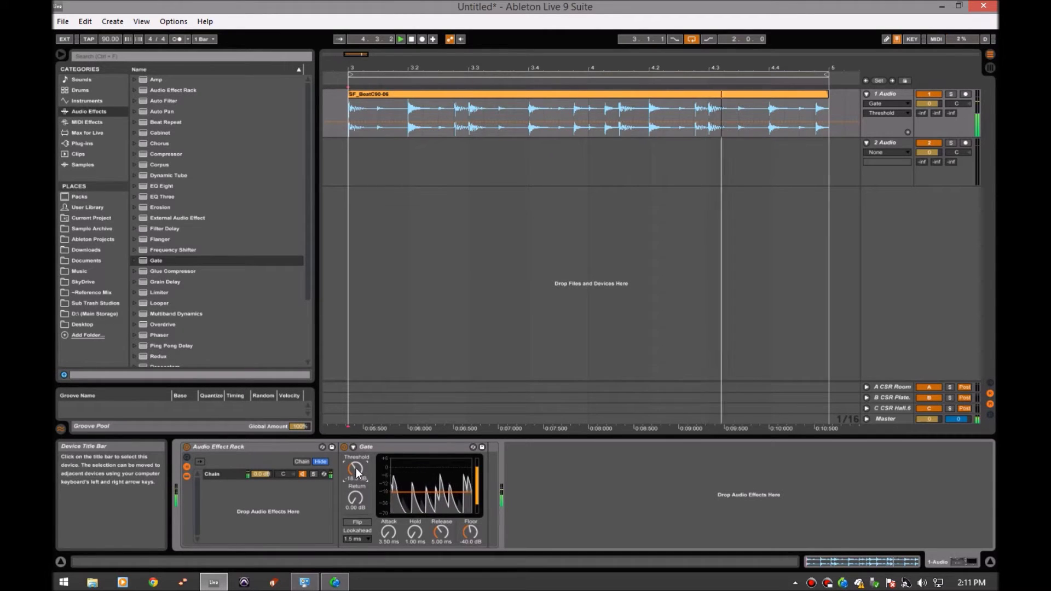
# Duplicate the Gate chain and turn on Flip in the copy's Gate, auditioning that chain in solo before unsoloing it.
pyautogui.click(219, 470)
pyautogui.hotkey('ctrl', 'd')
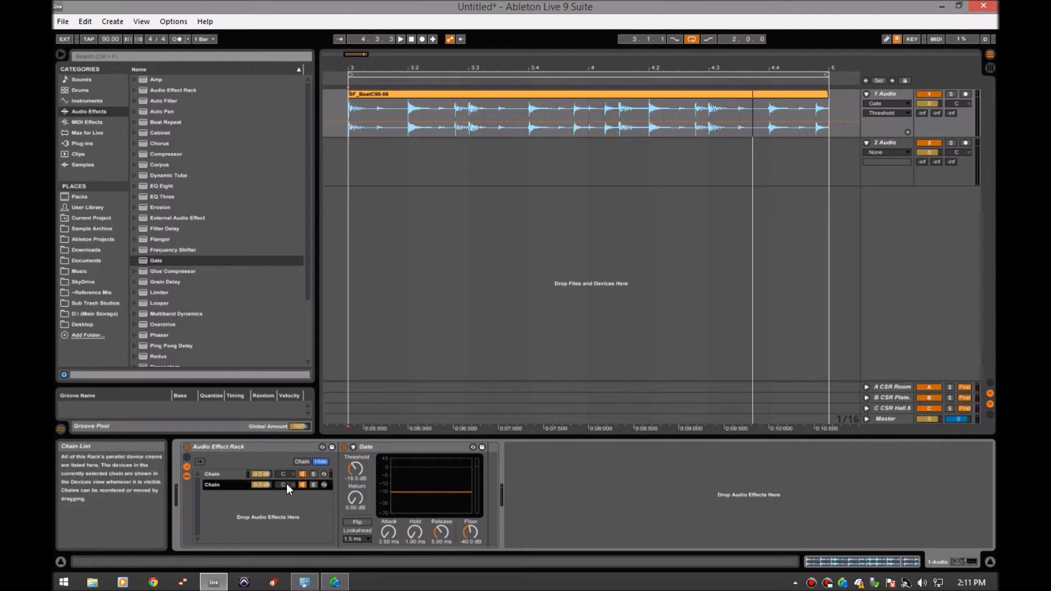
pyautogui.click(313, 485)
pyautogui.press('space')
pyautogui.click(357, 522)
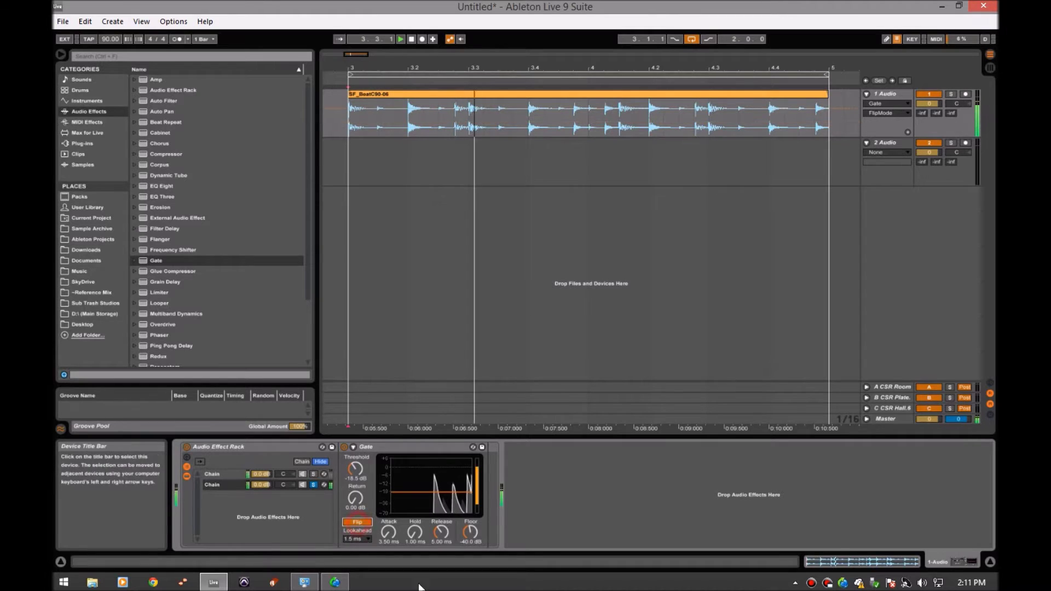
pyautogui.click(313, 485)
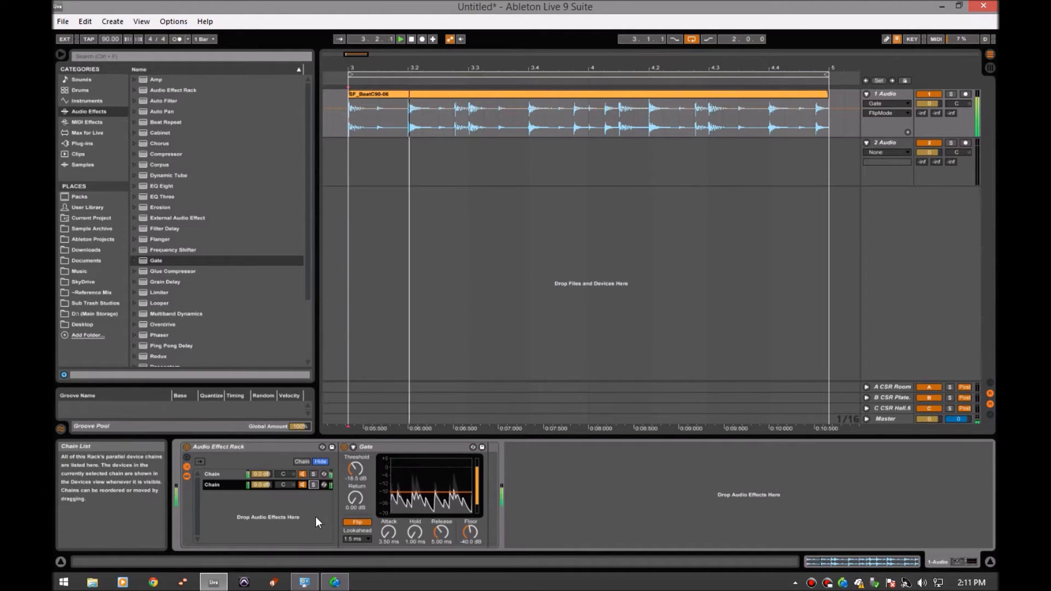
# Compare the loop with the Audio Effect Rack bypassed and active, then stop playback.
pyautogui.click(186, 446)
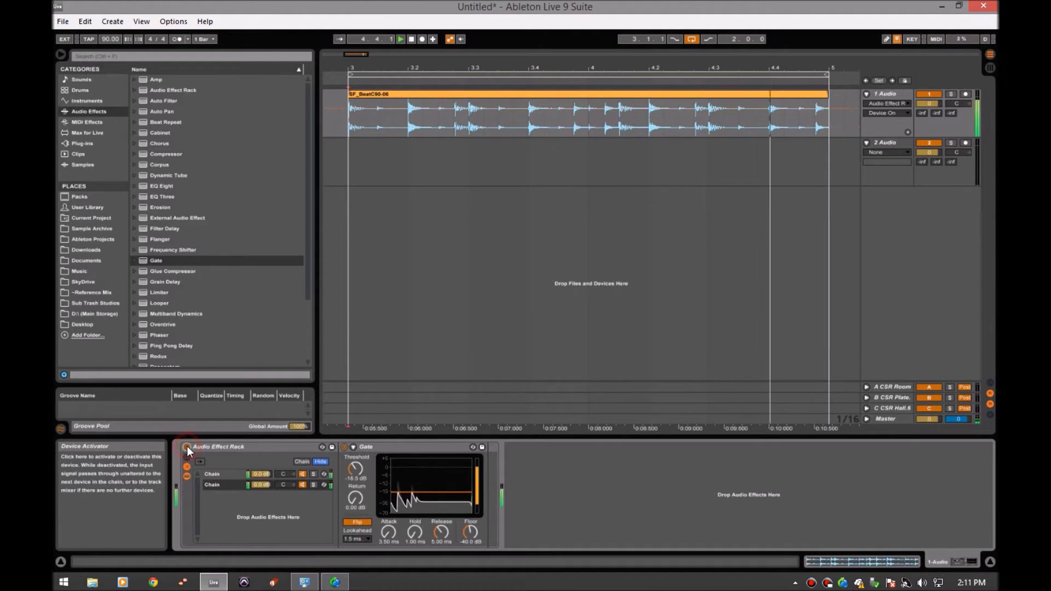
pyautogui.click(186, 446)
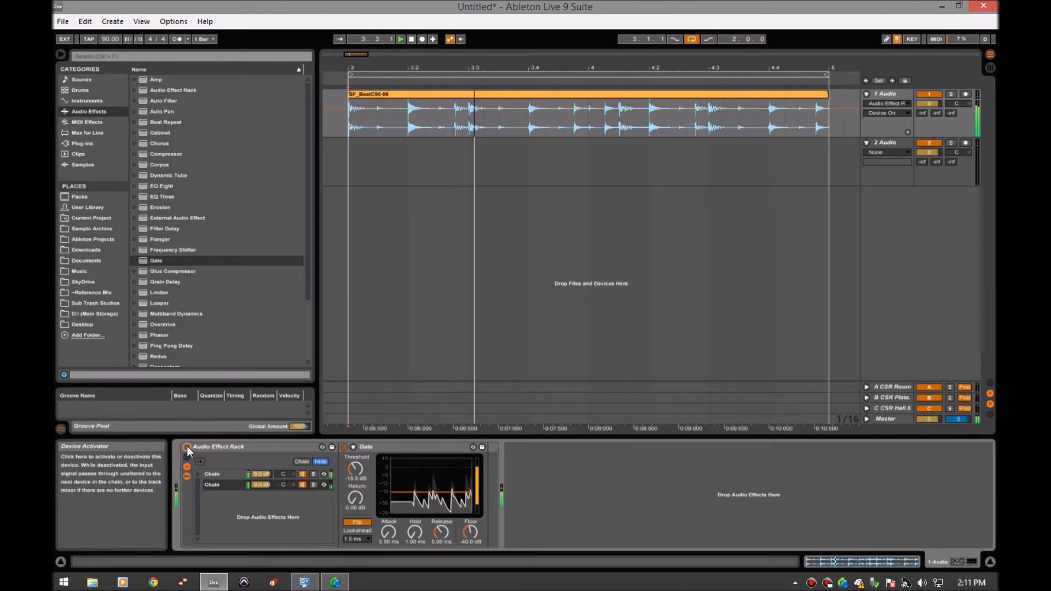
pyautogui.click(186, 446)
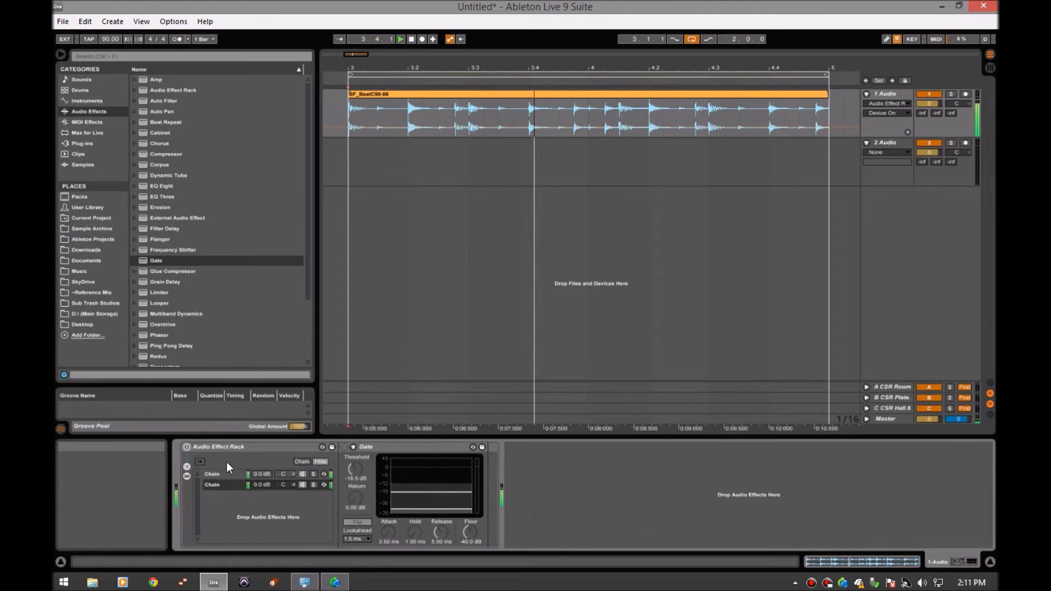
pyautogui.click(186, 446)
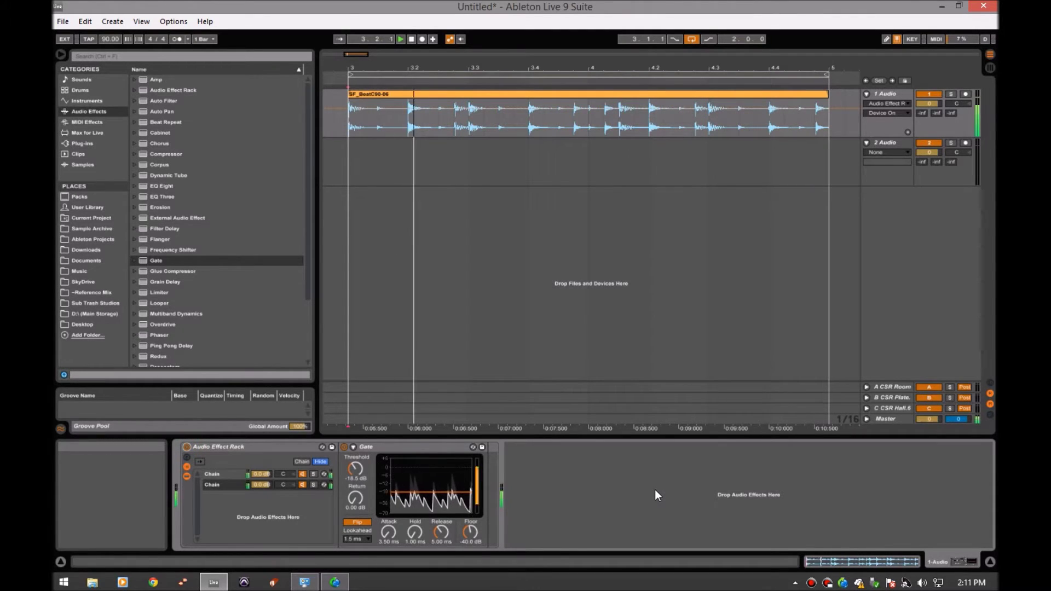
pyautogui.press('space')
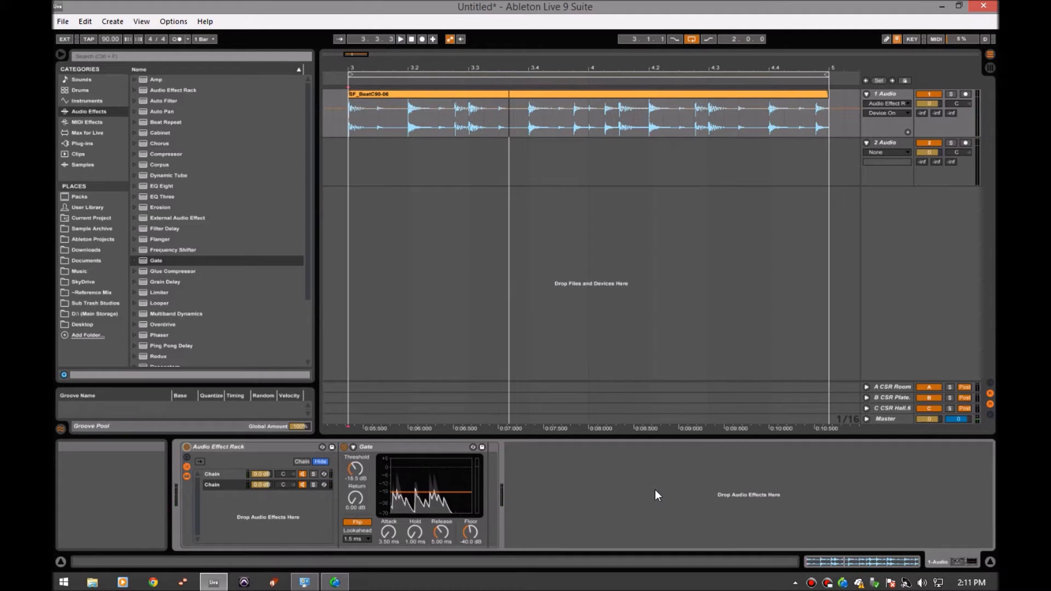
# Set the flipped Gate's Attack to 0.02 ms in the second chain and audition that chain in solo.
pyautogui.moveTo(389, 531); pyautogui.dragTo(390, 558)
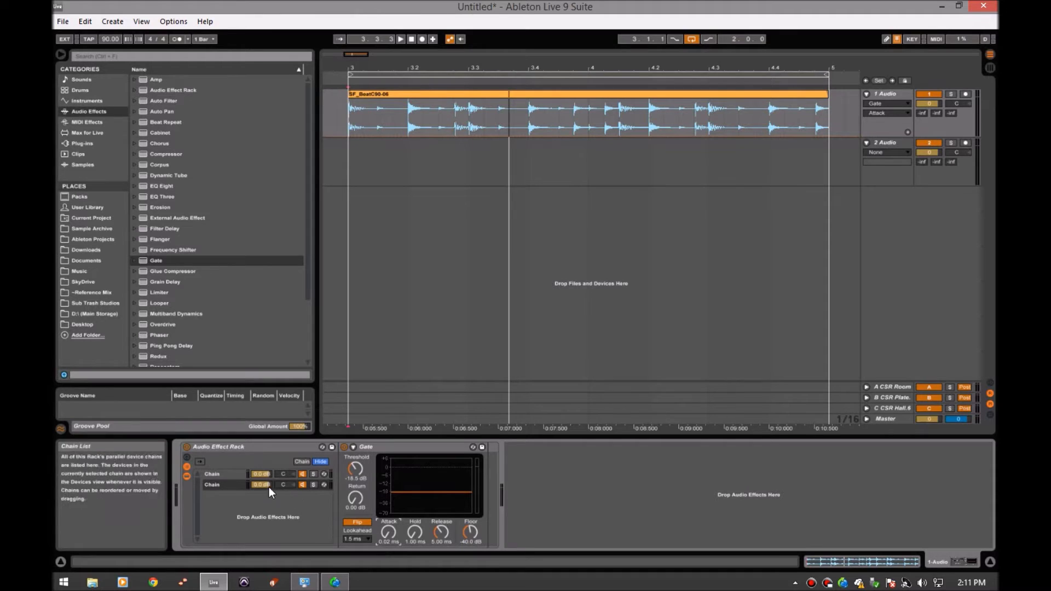
pyautogui.click(231, 475)
pyautogui.click(233, 484)
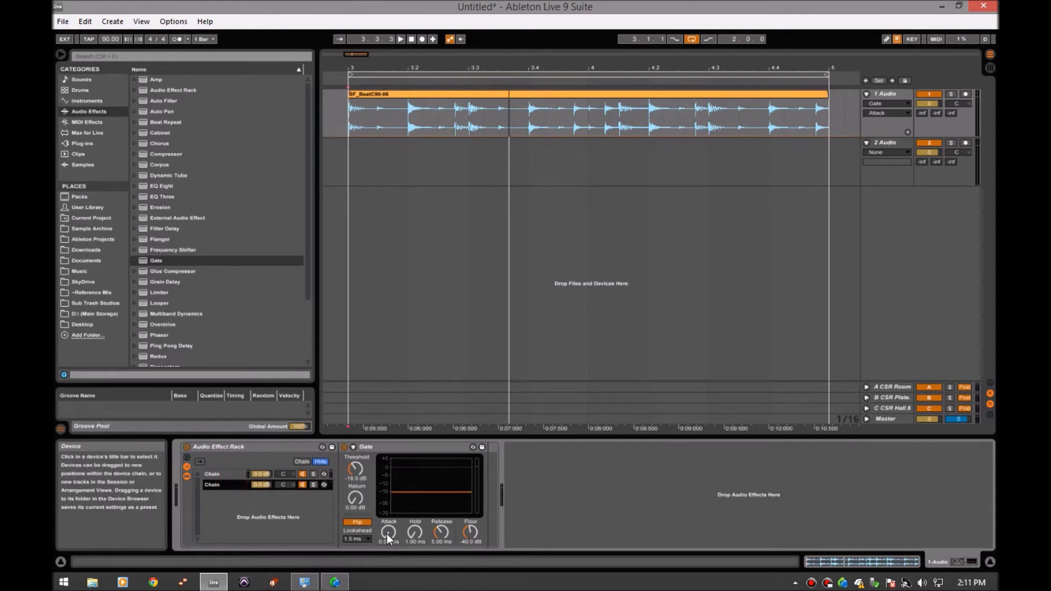
pyautogui.press('space')
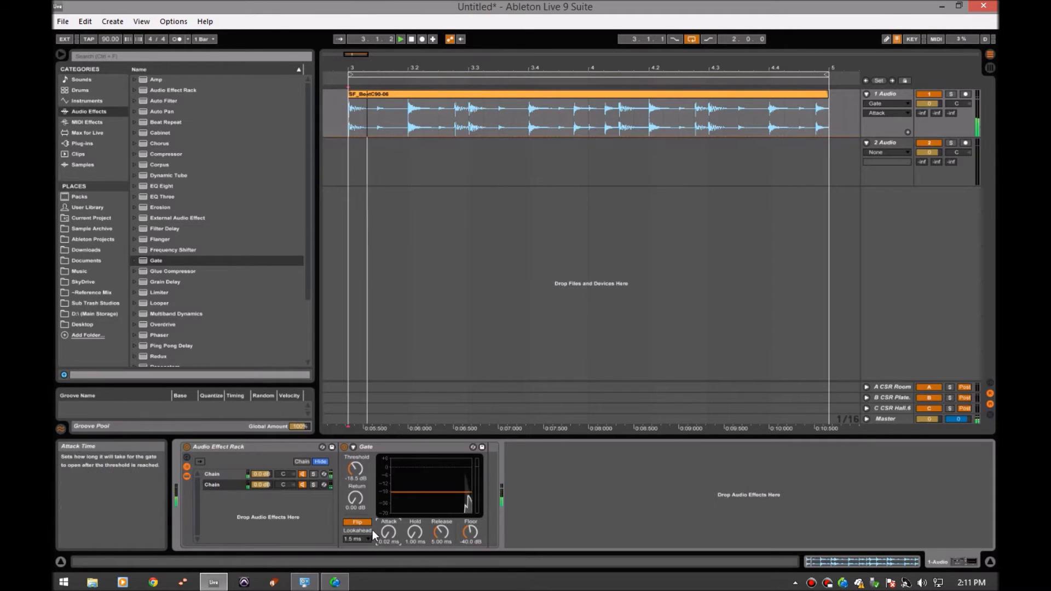
pyautogui.click(313, 485)
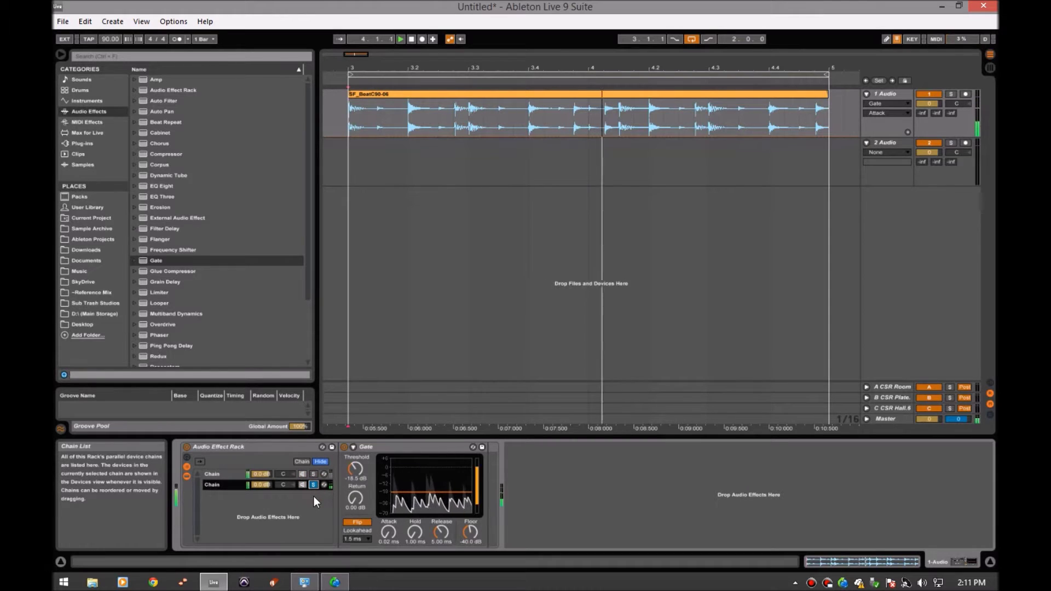
pyautogui.click(313, 484)
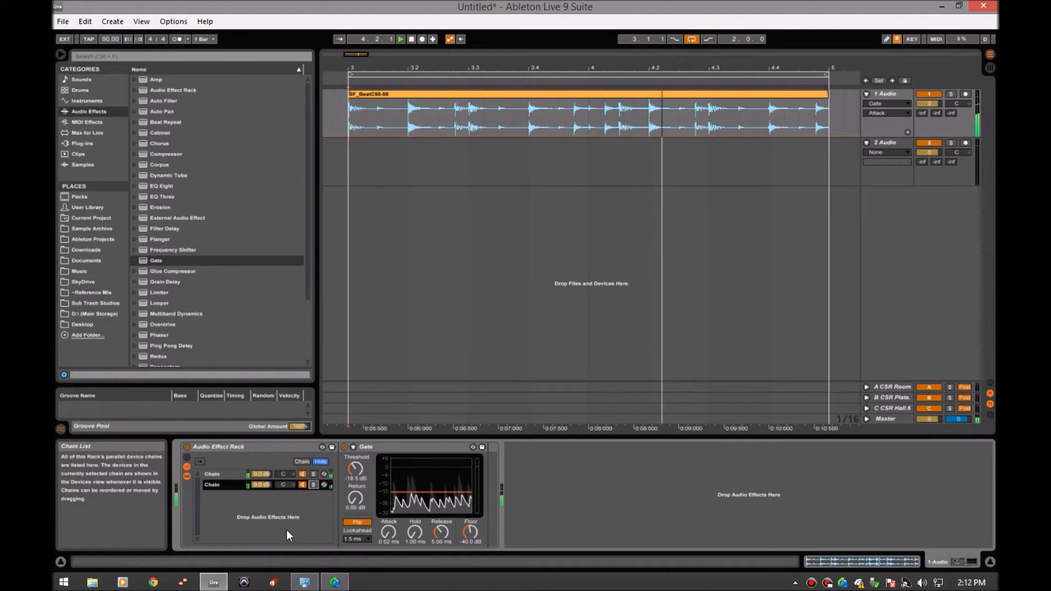
# Set the first chain's Gate Attack to 0.02 ms and compare the loop with the rack off and on.
pyautogui.click(223, 474)
pyautogui.click(387, 532)
pyautogui.moveTo(390, 533); pyautogui.dragTo(386, 557)
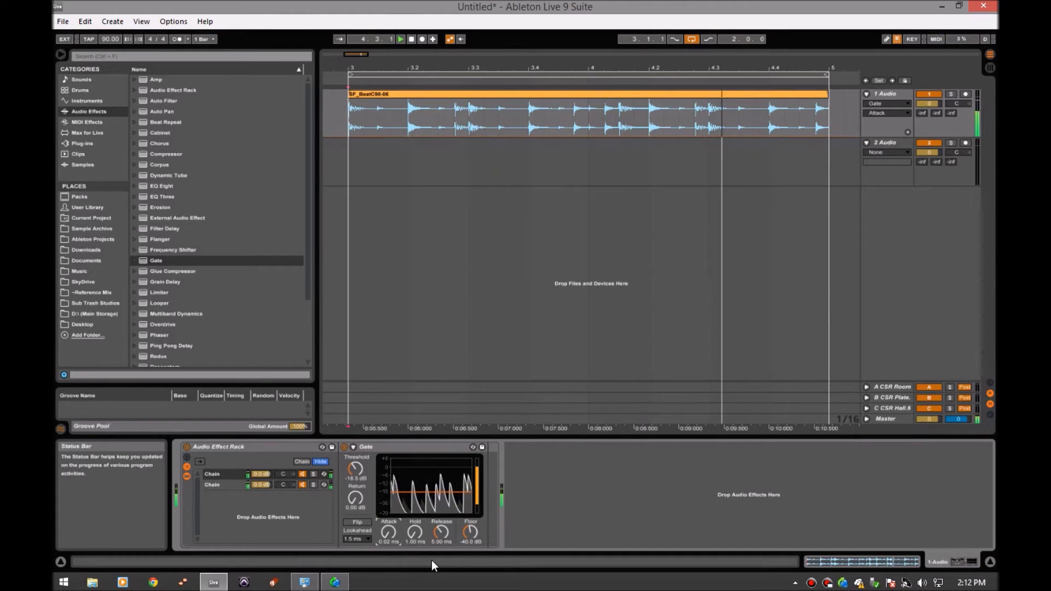
pyautogui.click(188, 447)
pyautogui.click(188, 446)
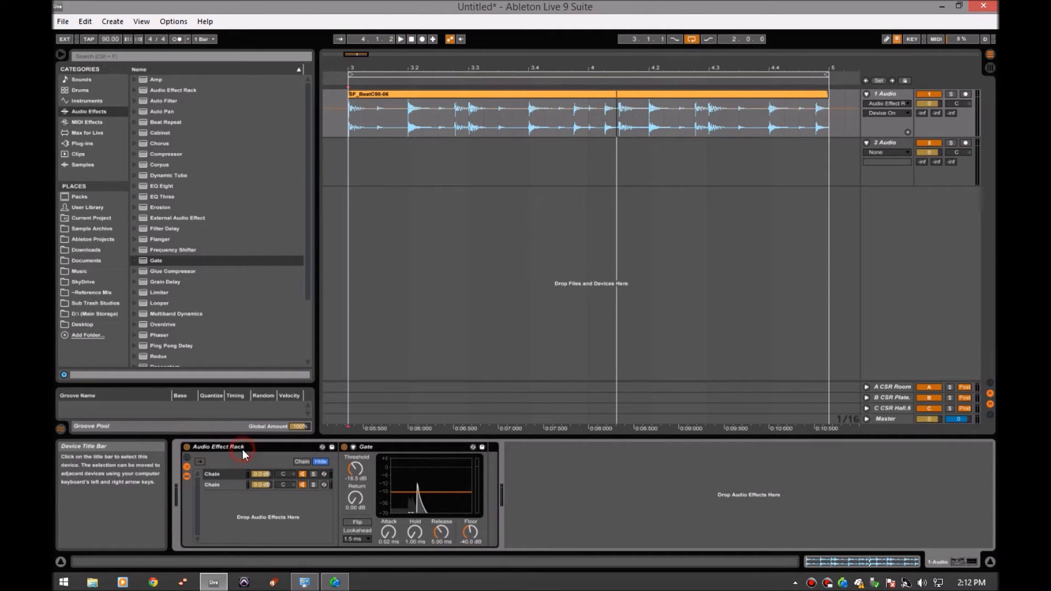
# Group the Audio Effect Rack into an outer rack, show the outer chain list and collapse the inner rack.
pyautogui.hotkey('ctrl', 'g')
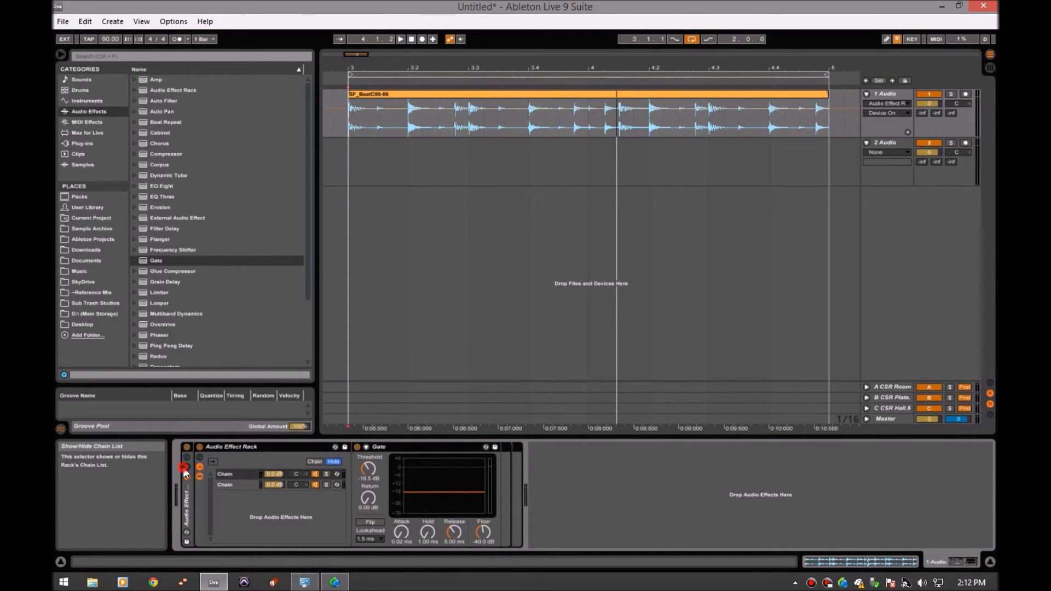
pyautogui.doubleClick(383, 445)
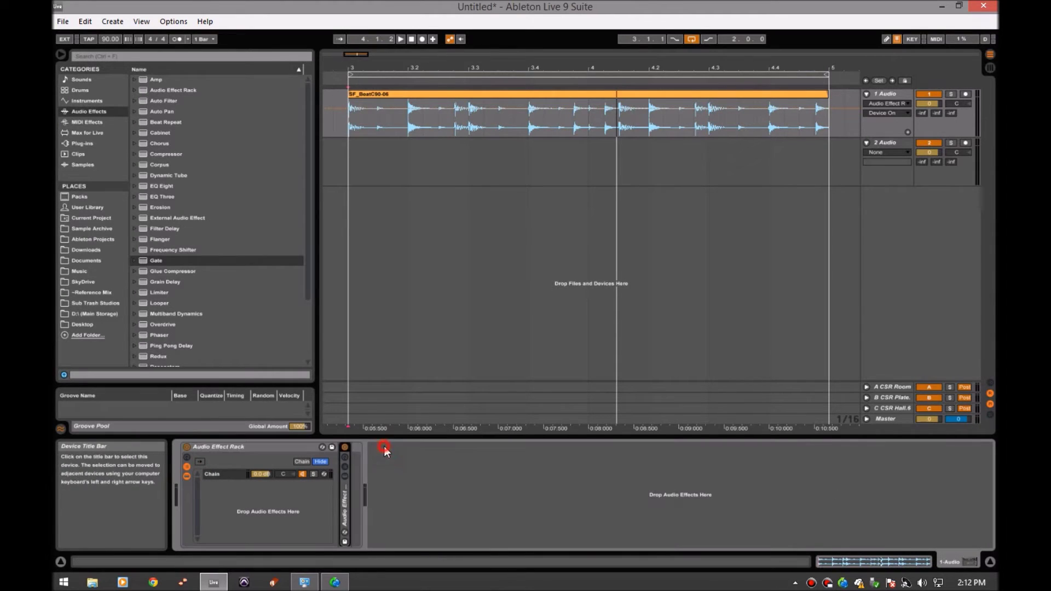
# Add a Compressor after the collapsed inner rack and duplicate it so two Compressors run in series.
pyautogui.moveTo(168, 153); pyautogui.dragTo(353, 501)
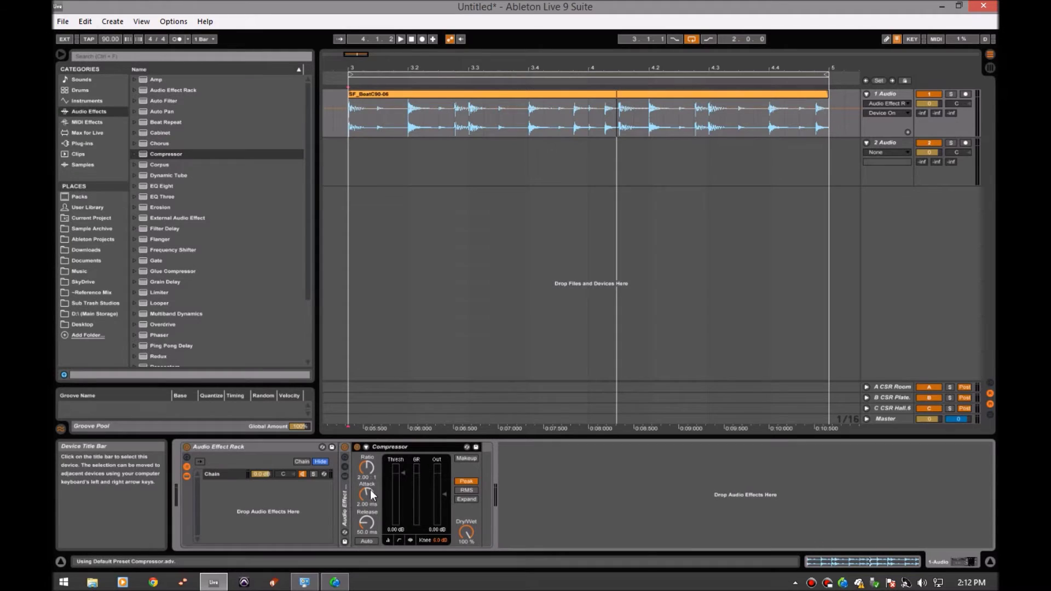
pyautogui.hotkey('ctrl', 'g')
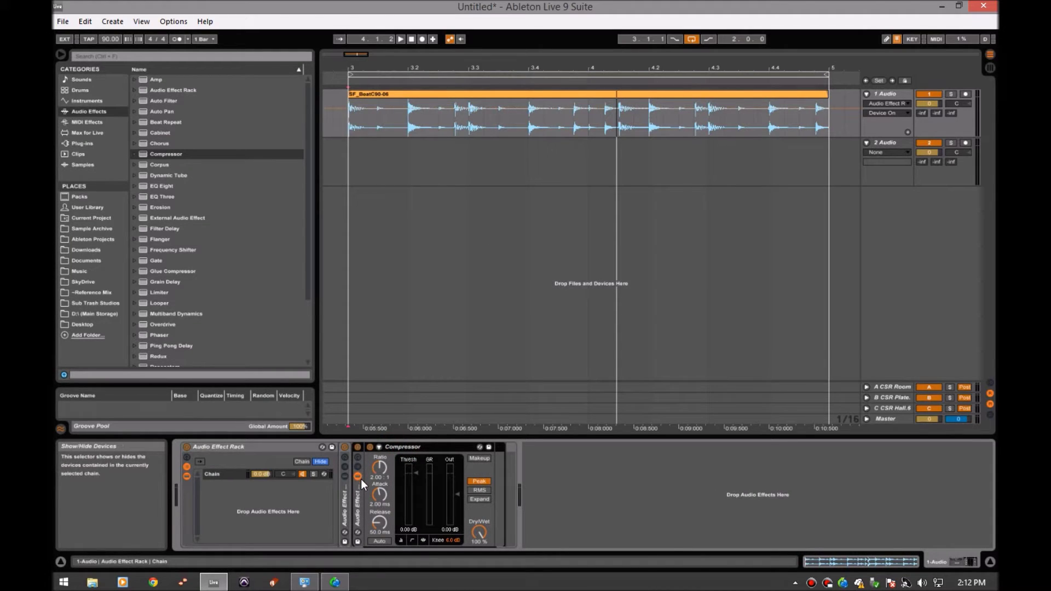
pyautogui.hotkey('ctrl', 'z')
pyautogui.hotkey('ctrl', 'd')
pyautogui.click(414, 449)
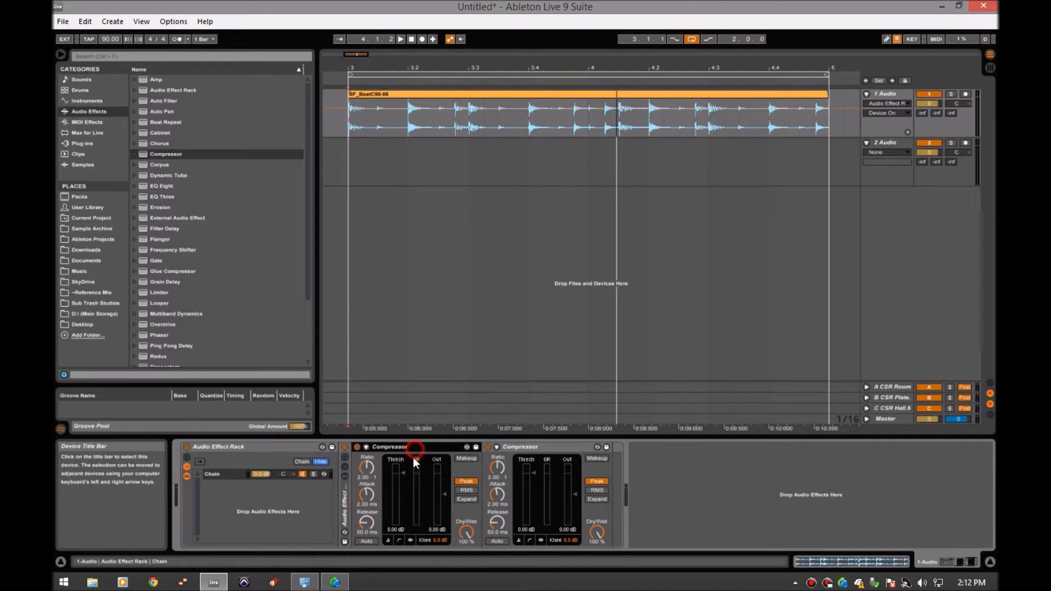
# Set the first Compressor to ratio 1.20:1, attack 0.01 ms, release about 58 ms, threshold -21.9 dB and output gain about 3.6 dB.
pyautogui.press('space')
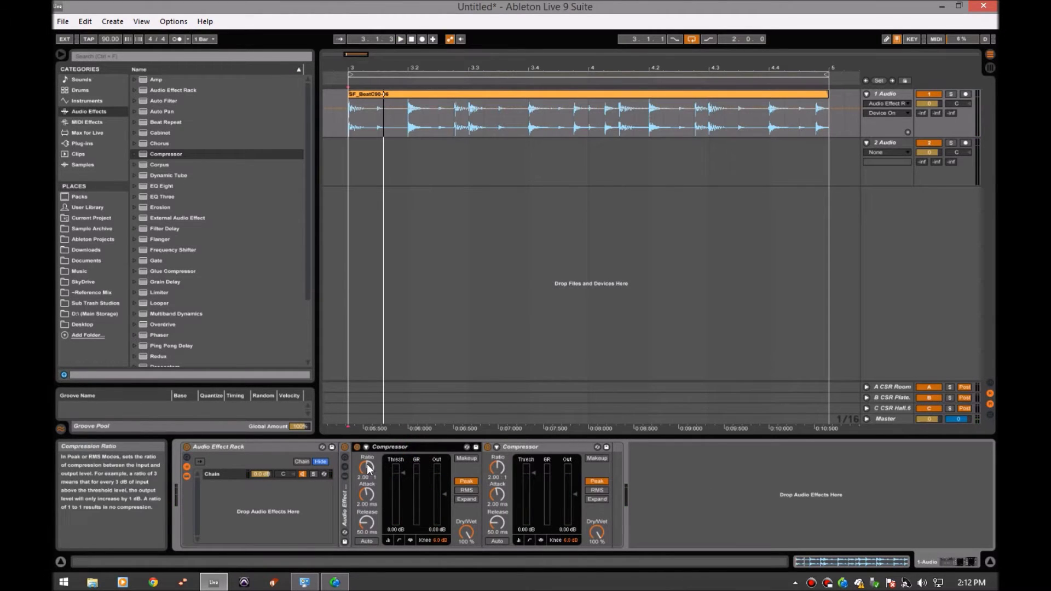
pyautogui.click(366, 464)
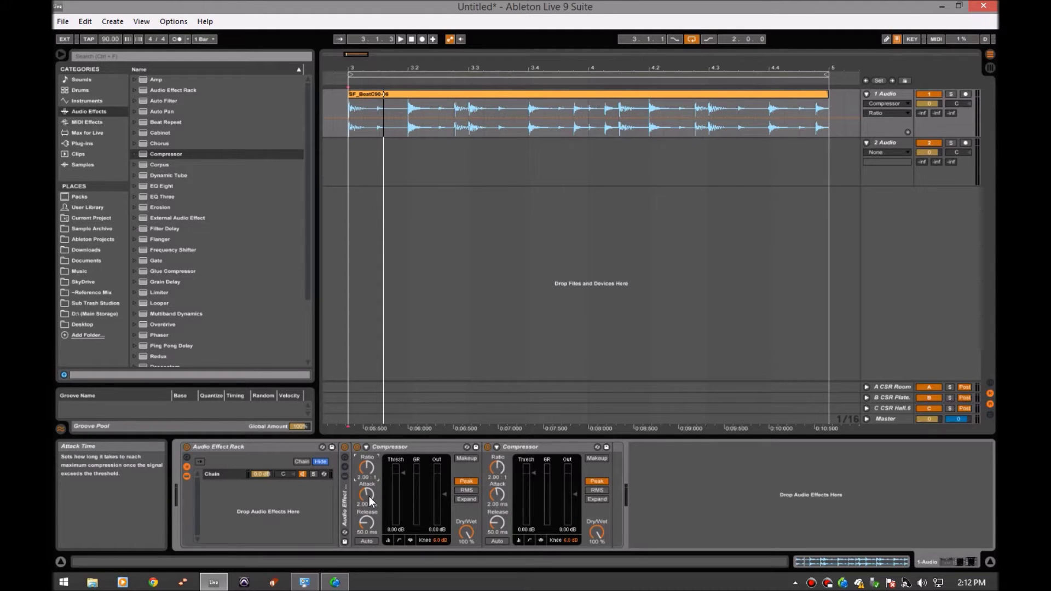
pyautogui.press('space')
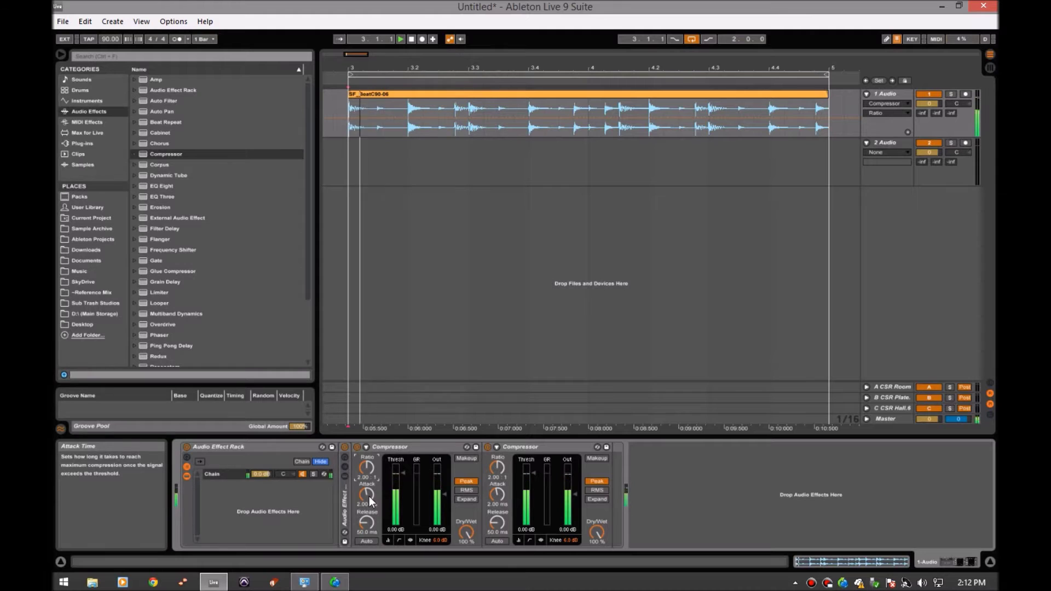
pyautogui.moveTo(405, 474); pyautogui.dragTo(361, 474)
pyautogui.click(364, 470)
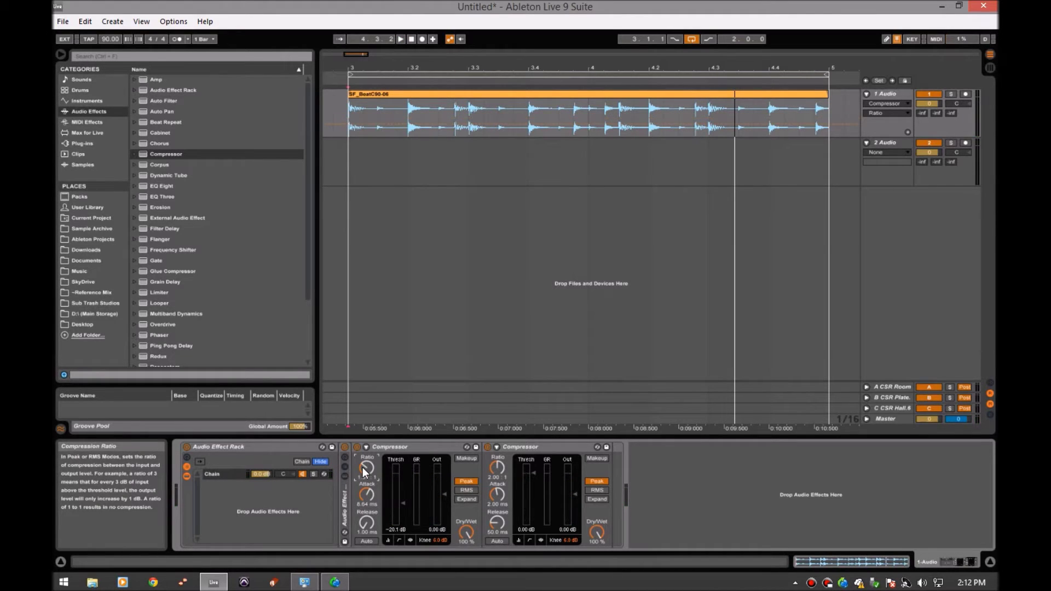
pyautogui.moveTo(369, 465); pyautogui.dragTo(402, 505)
pyautogui.press('space')
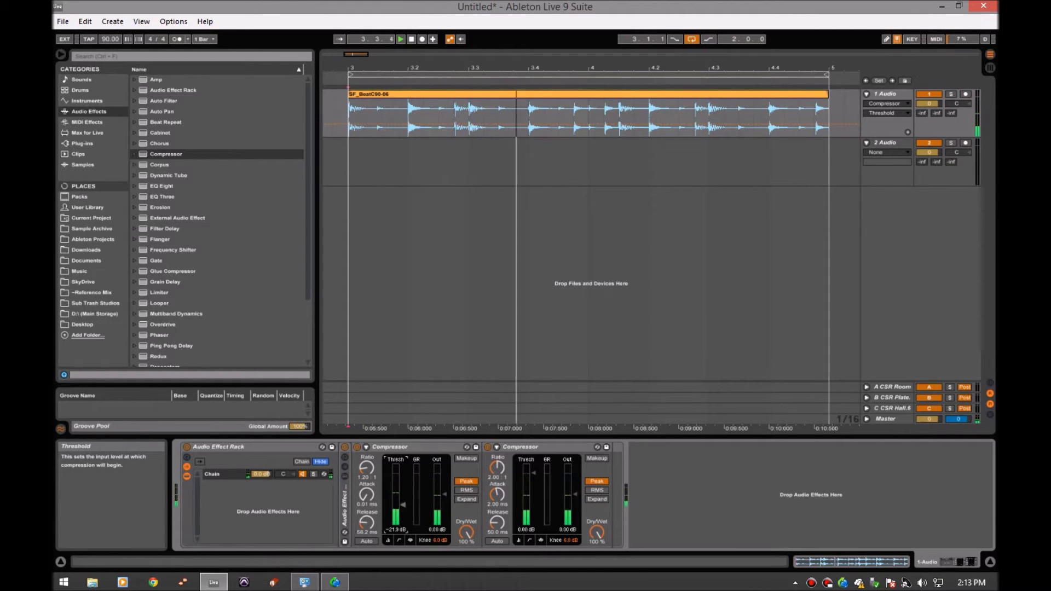
pyautogui.moveTo(444, 496); pyautogui.dragTo(445, 490)
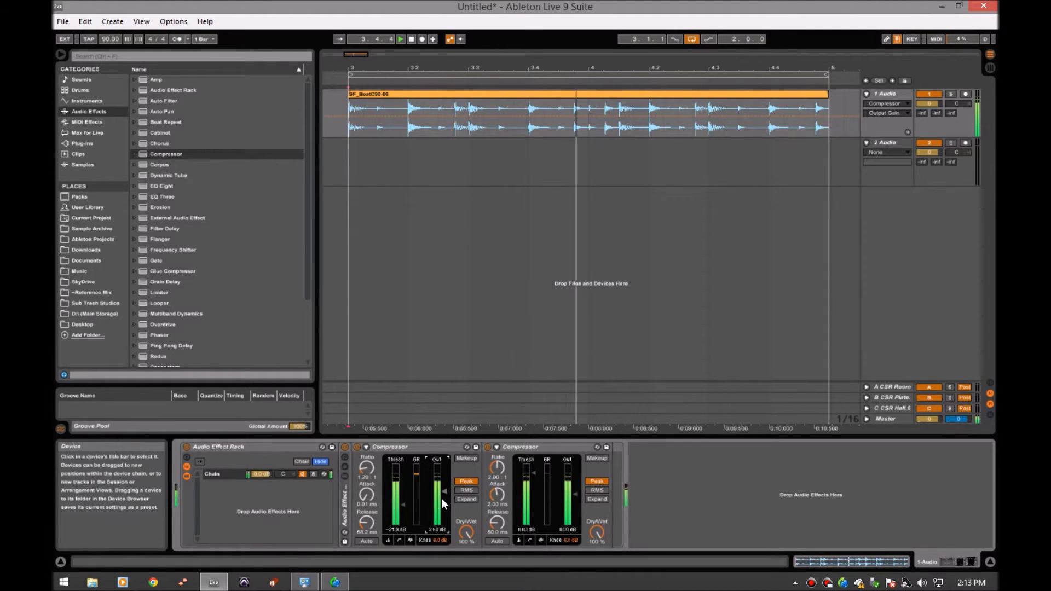
# Set the second Compressor to ratio 4.00:1, attack 0.01 ms, release about 34 ms and threshold about -5 dB.
pyautogui.click(497, 467)
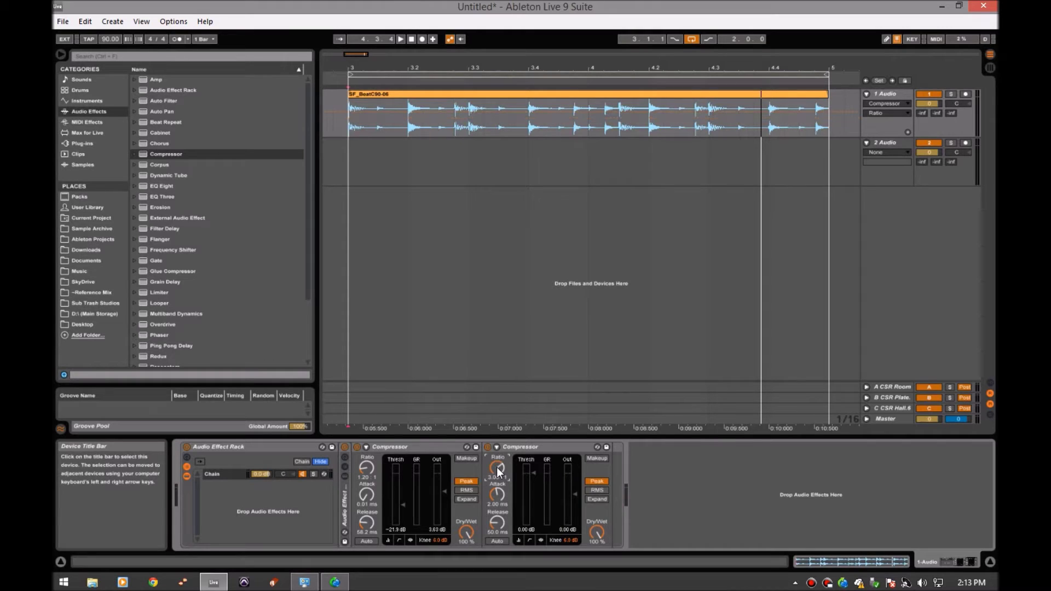
pyautogui.moveTo(498, 469); pyautogui.dragTo(501, 518)
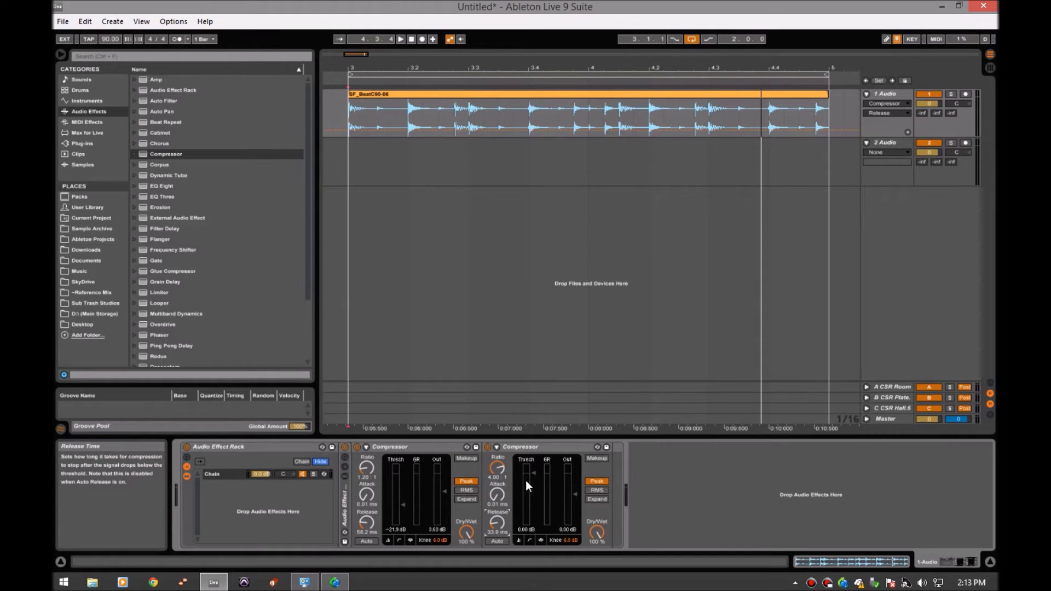
pyautogui.moveTo(534, 474); pyautogui.dragTo(534, 484)
pyautogui.press('space')
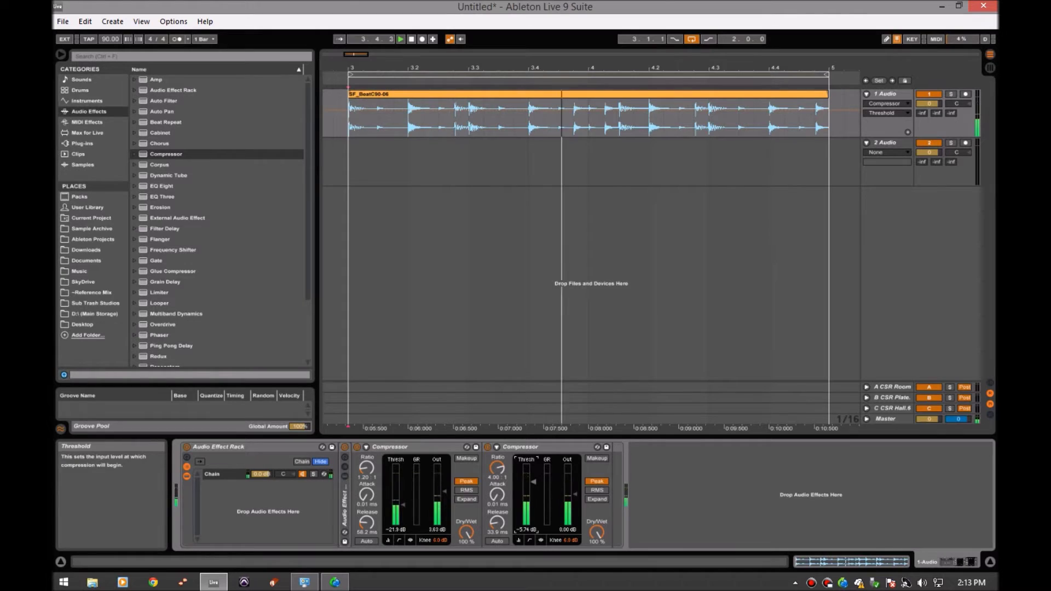
pyautogui.moveTo(530, 480); pyautogui.dragTo(531, 477)
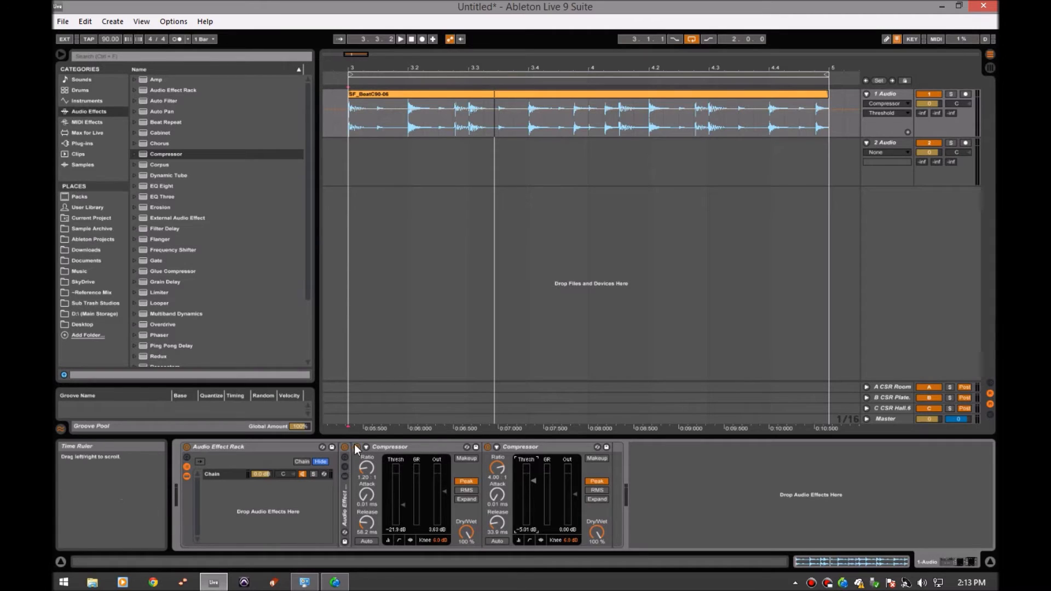
# Play the loop and compare it with both Compressors bypassed and active.
pyautogui.press('space')
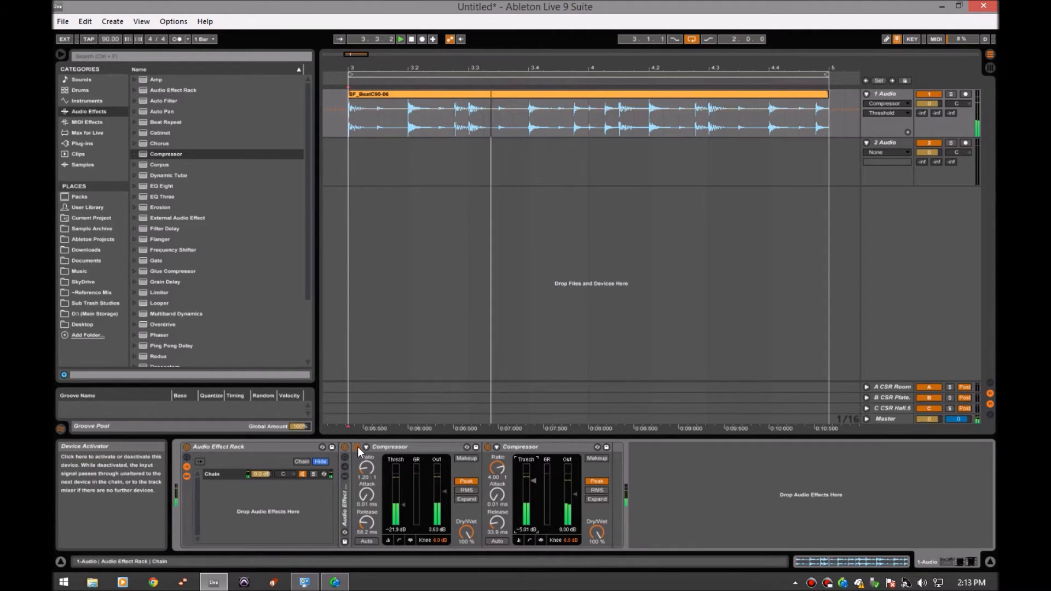
pyautogui.click(357, 447)
pyautogui.click(487, 447)
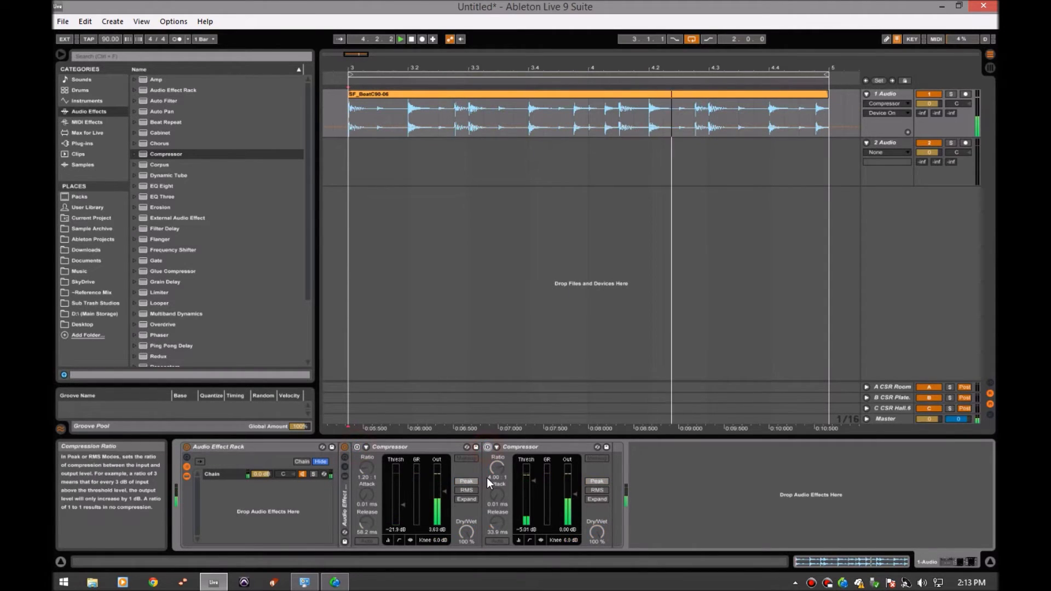
pyautogui.click(357, 447)
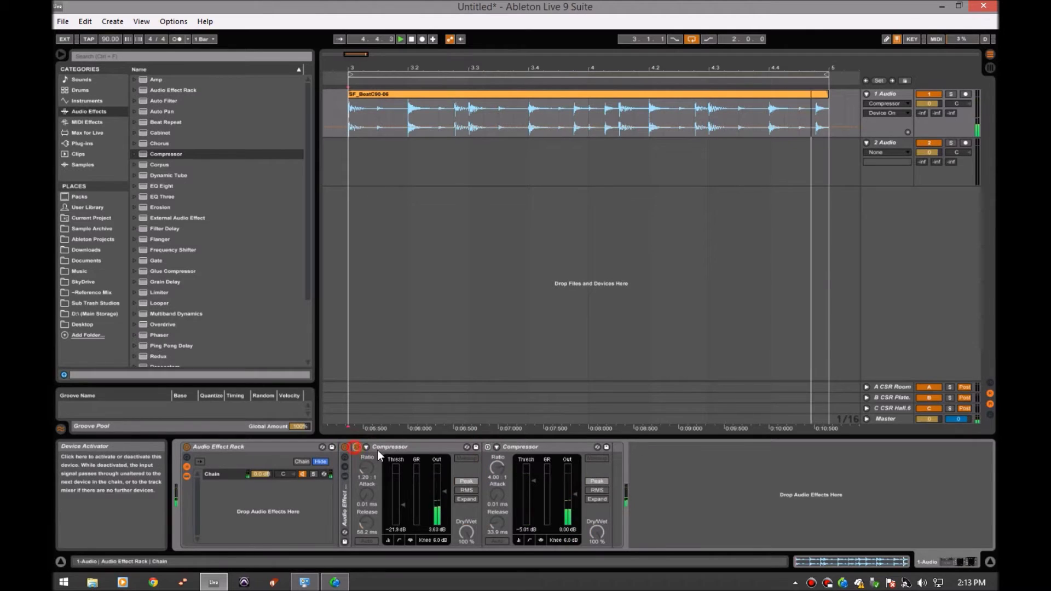
pyautogui.click(487, 446)
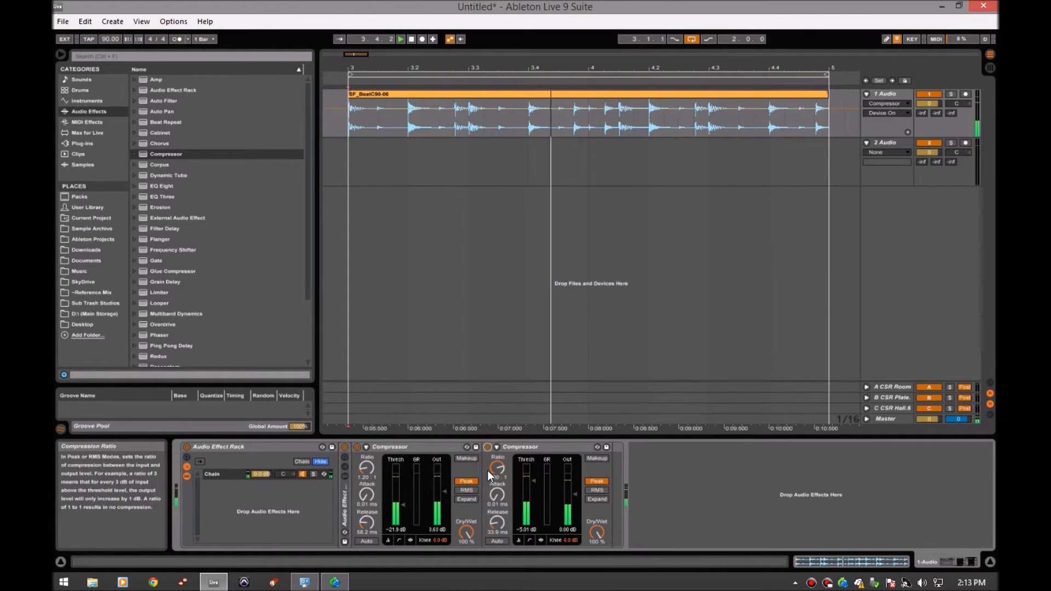
pyautogui.press('space')
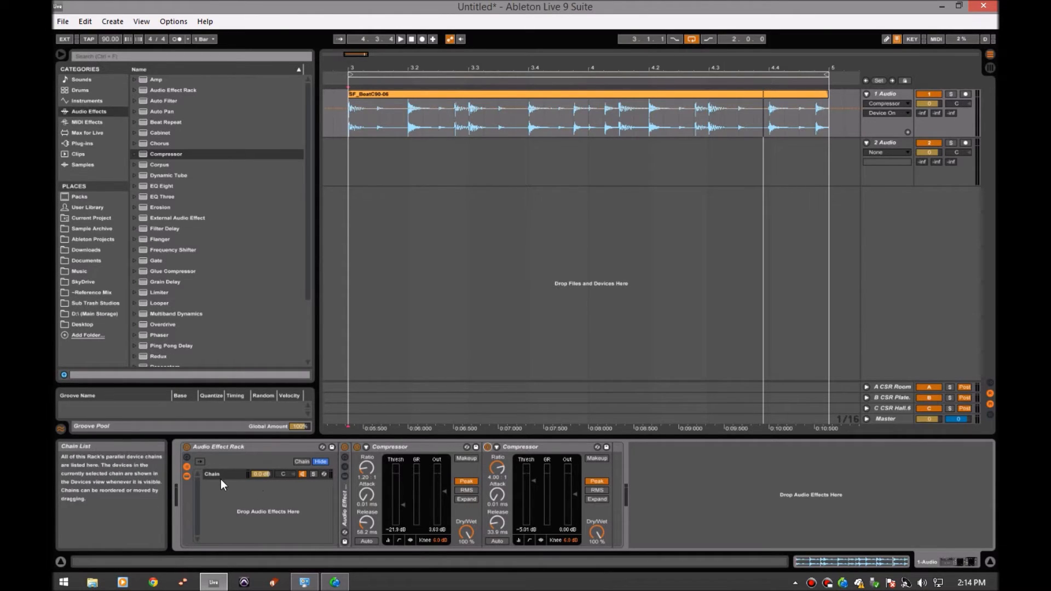
# Expand the inner Audio Effect Rack and audition its first chain in solo.
pyautogui.doubleClick(344, 502)
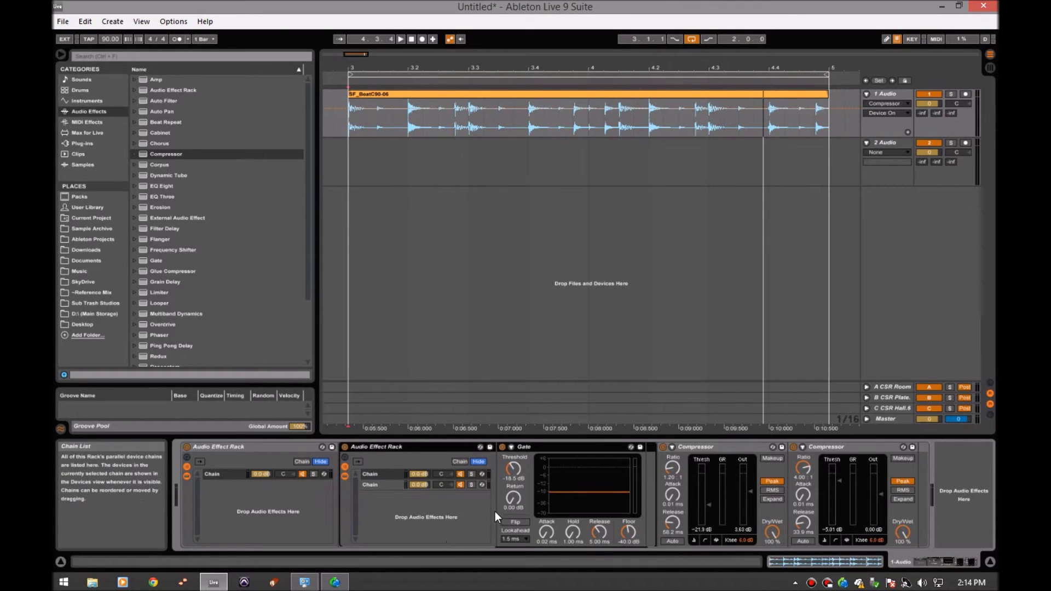
pyautogui.click(386, 473)
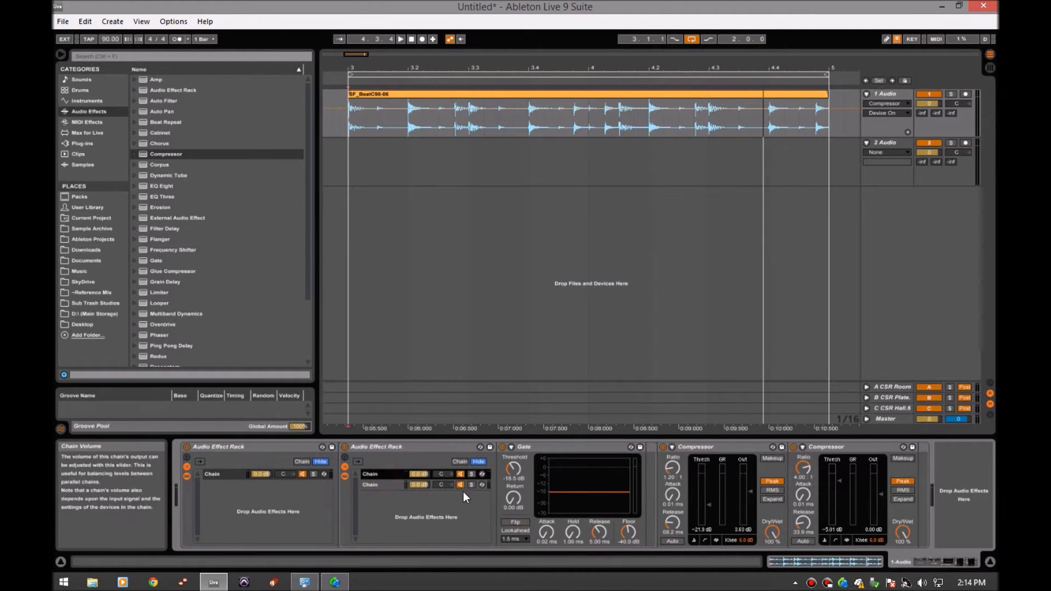
pyautogui.click(471, 474)
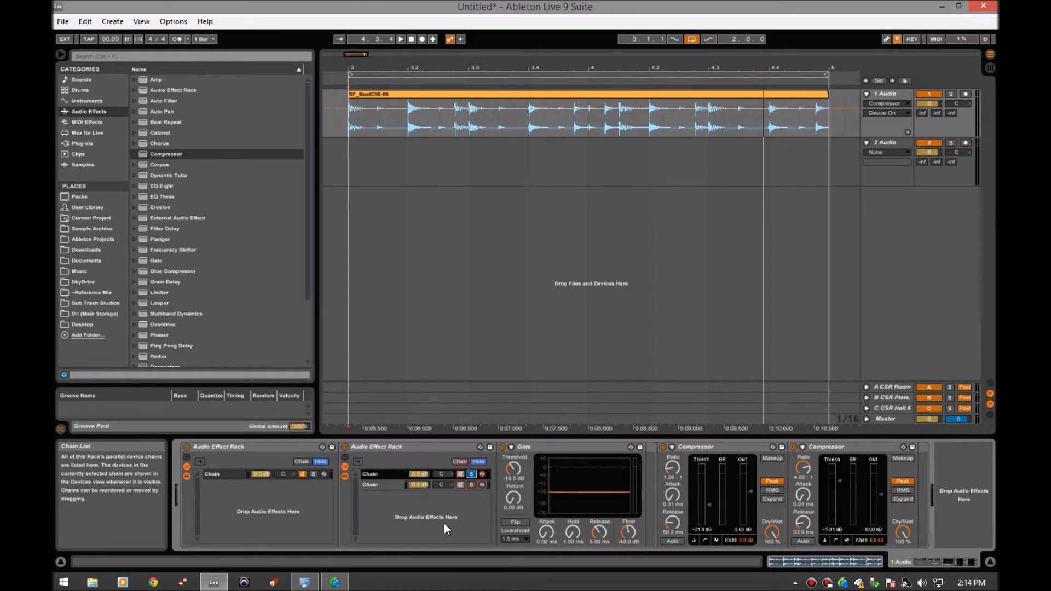
pyautogui.press('space')
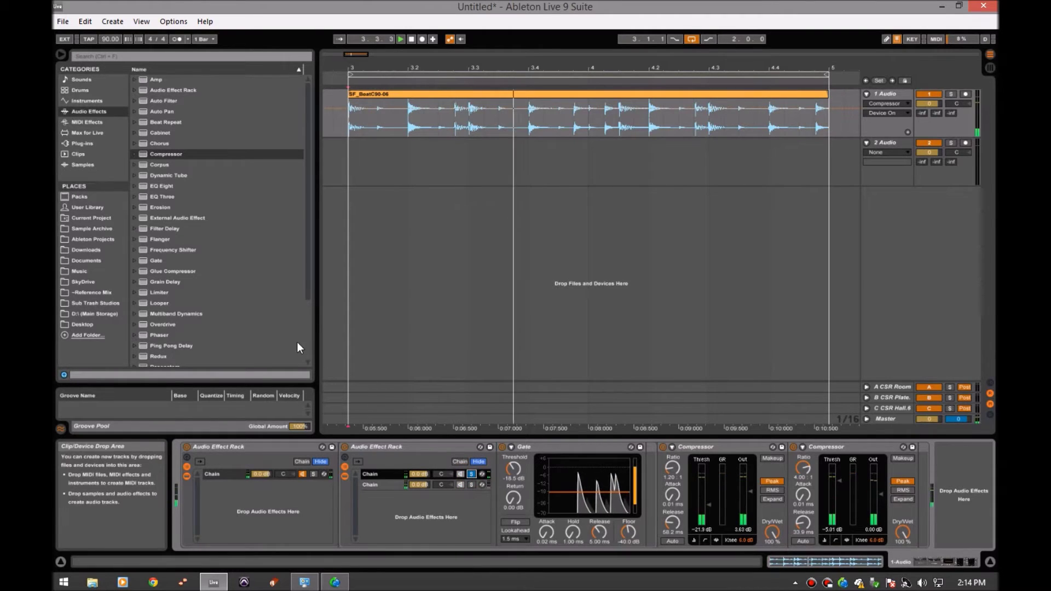
# Add a Saturator after the Gate in both parallel chains of the inner rack.
pyautogui.click(181, 292)
pyautogui.scroll(-2, 184, 323)
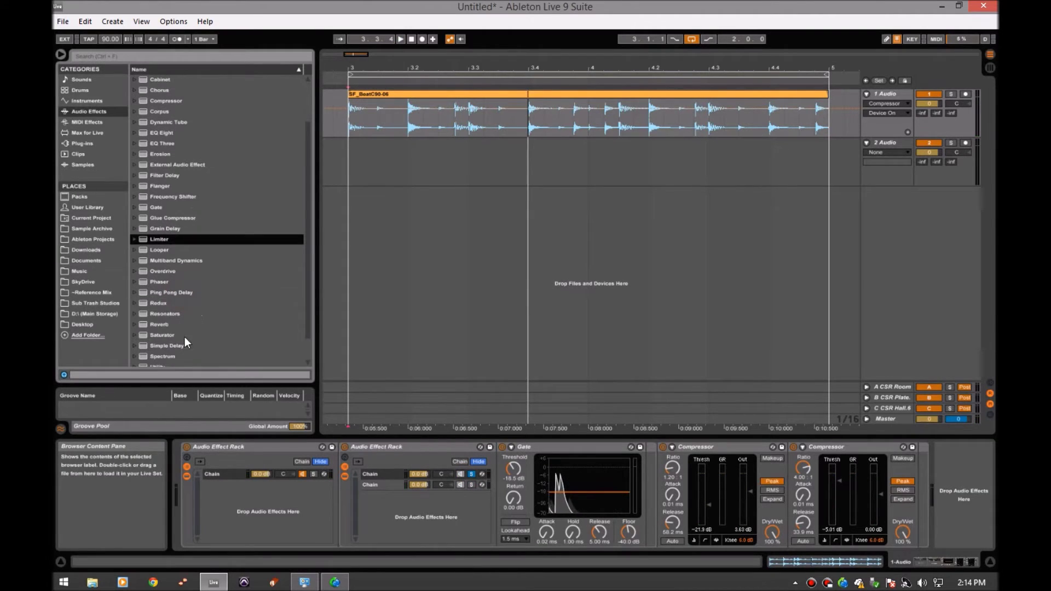
pyautogui.moveTo(169, 337); pyautogui.dragTo(379, 487)
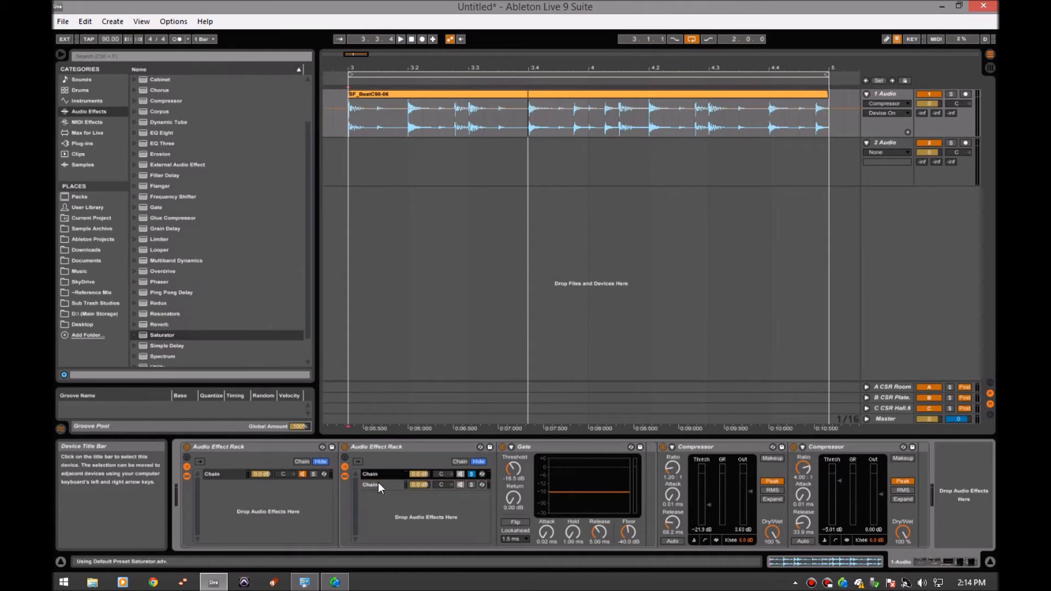
pyautogui.moveTo(164, 335); pyautogui.dragTo(382, 477)
pyautogui.moveTo(506, 481); pyautogui.dragTo(501, 473)
# Solo the inner rack's second chain and set its Saturator's Drive to 4.00 dB while auditioning the loop.
pyautogui.click(398, 484)
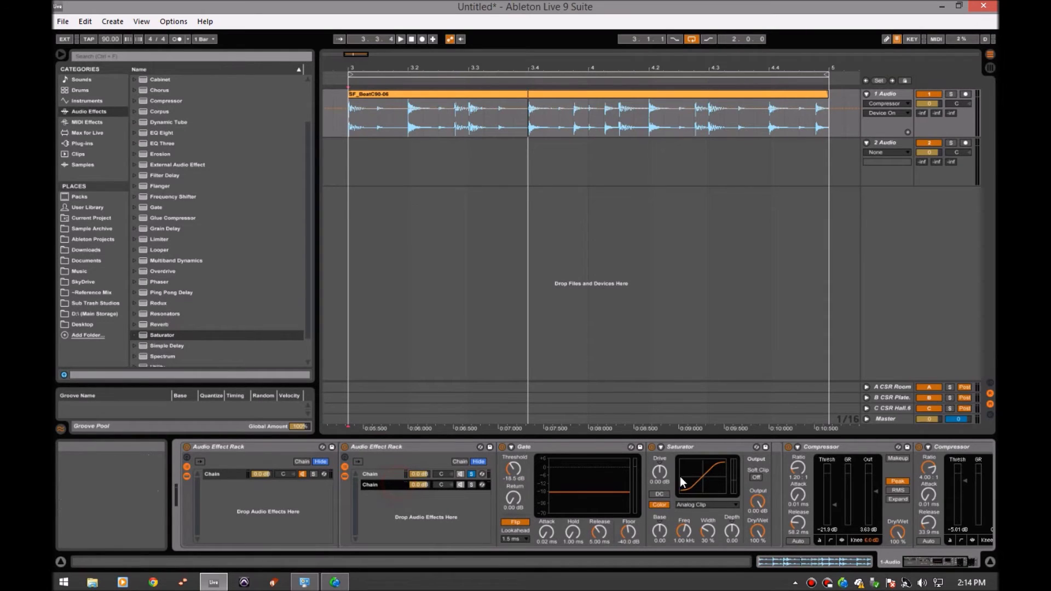
pyautogui.press('space')
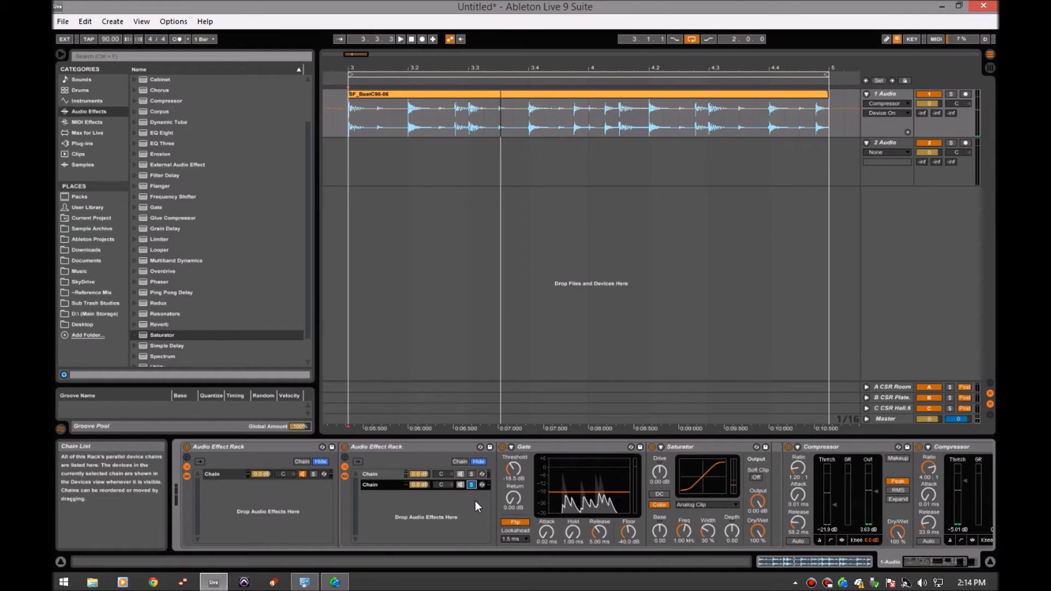
pyautogui.press('space')
pyautogui.click(656, 478)
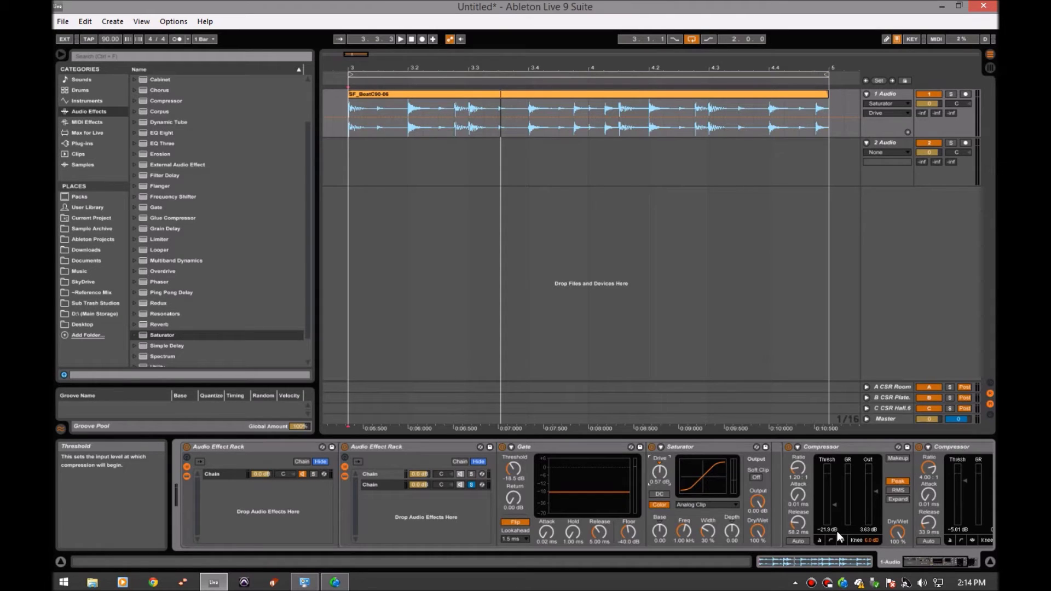
pyautogui.press('space')
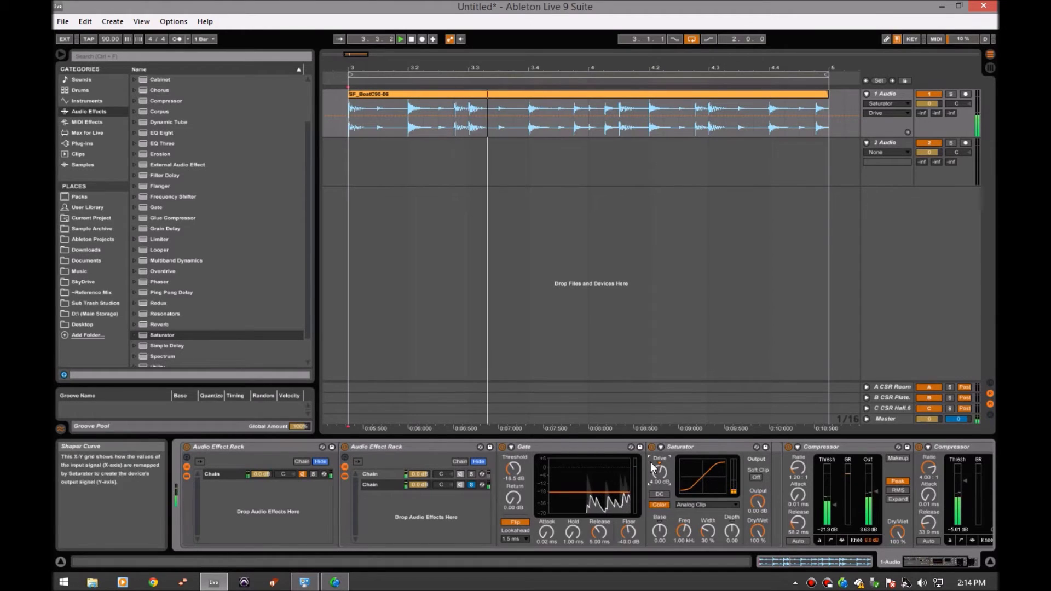
# Compare the soloed chain with its Saturator off and on, and set the Saturator's Output to -2.00 dB.
pyautogui.click(651, 447)
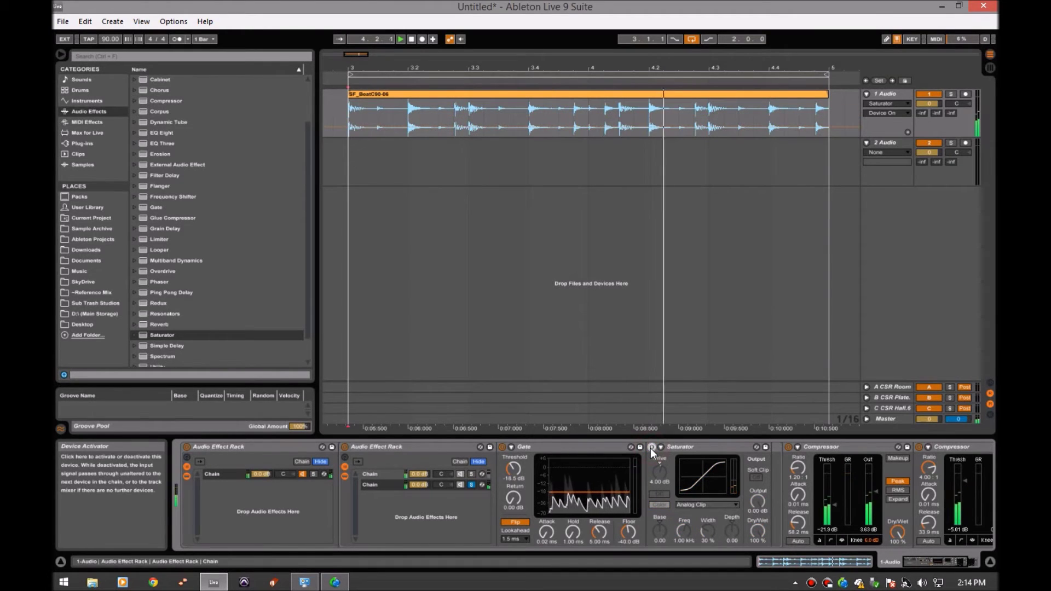
pyautogui.click(651, 447)
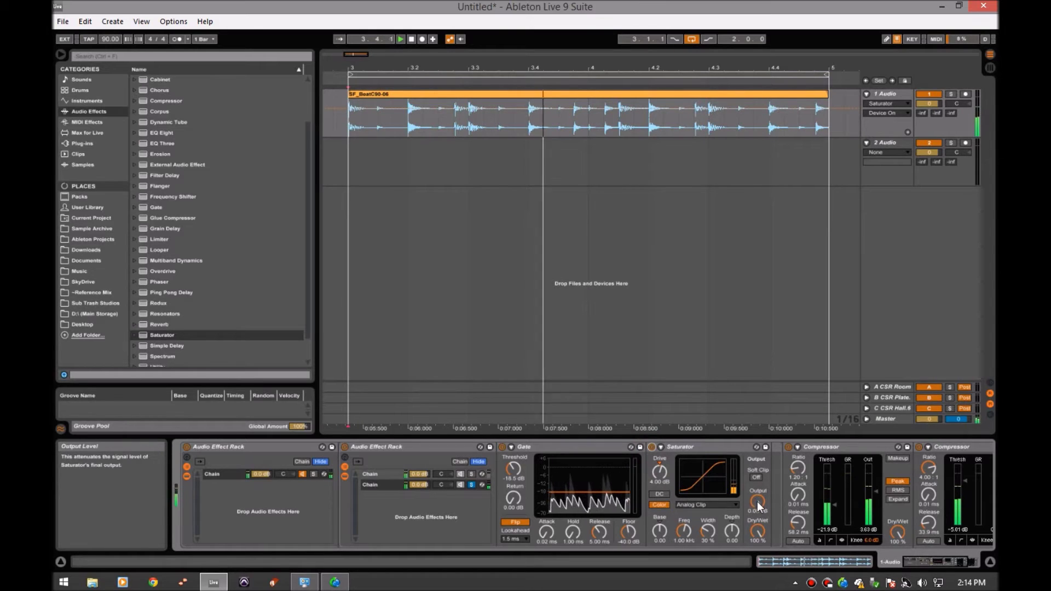
pyautogui.moveTo(758, 507); pyautogui.dragTo(758, 511)
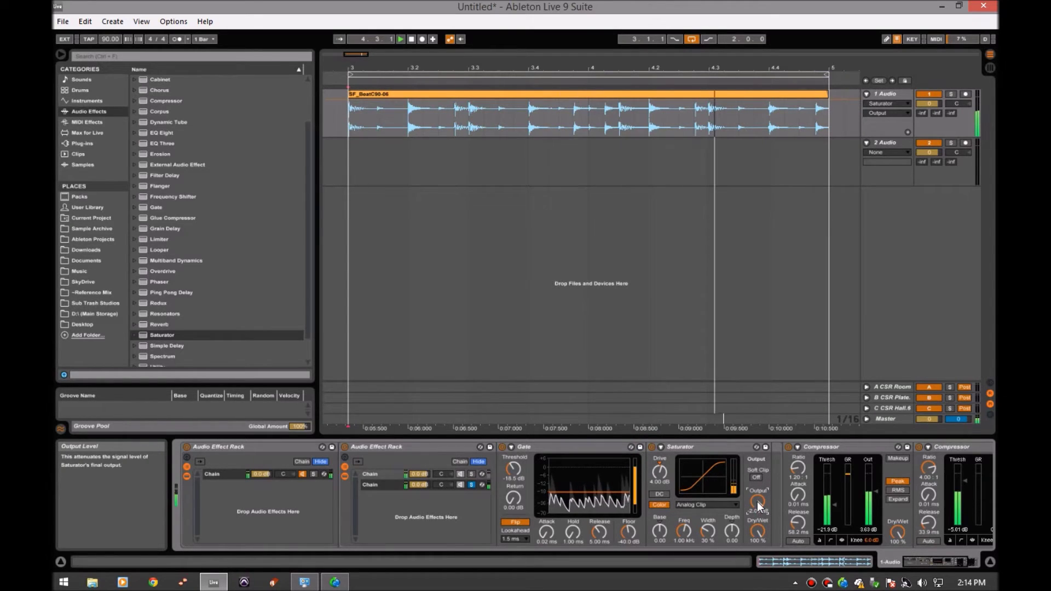
# Turn off the second chain's solo and compare the full loop with its Saturator bypassed and active.
pyautogui.click(470, 485)
pyautogui.click(471, 485)
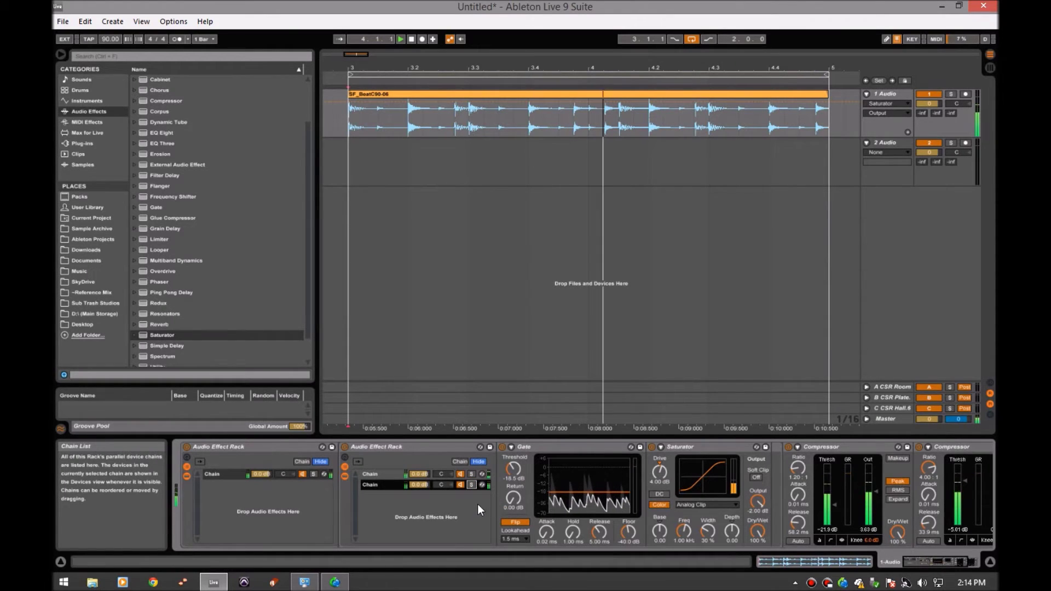
pyautogui.click(652, 447)
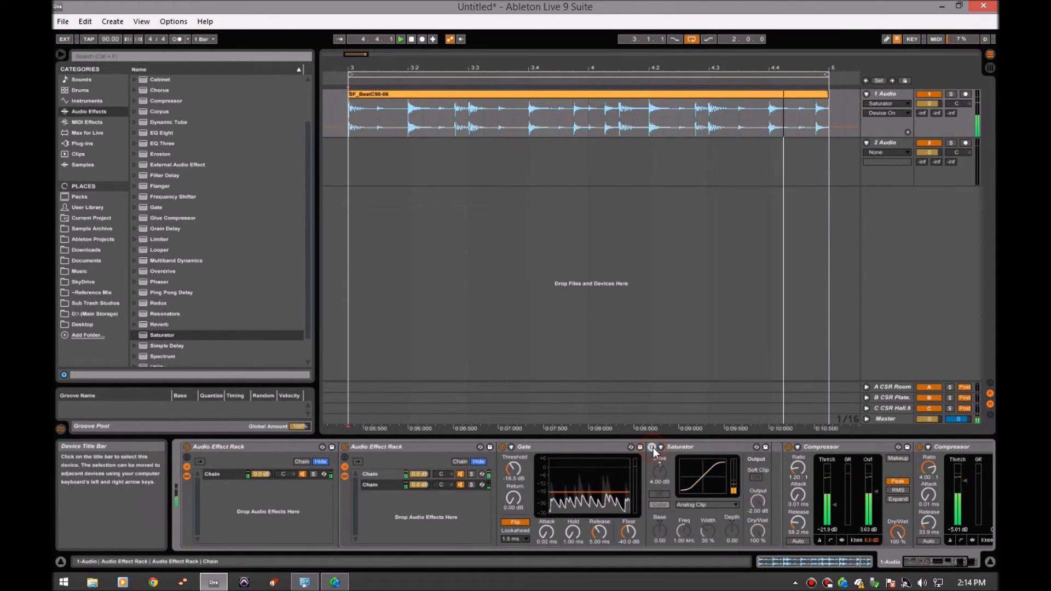
pyautogui.click(653, 447)
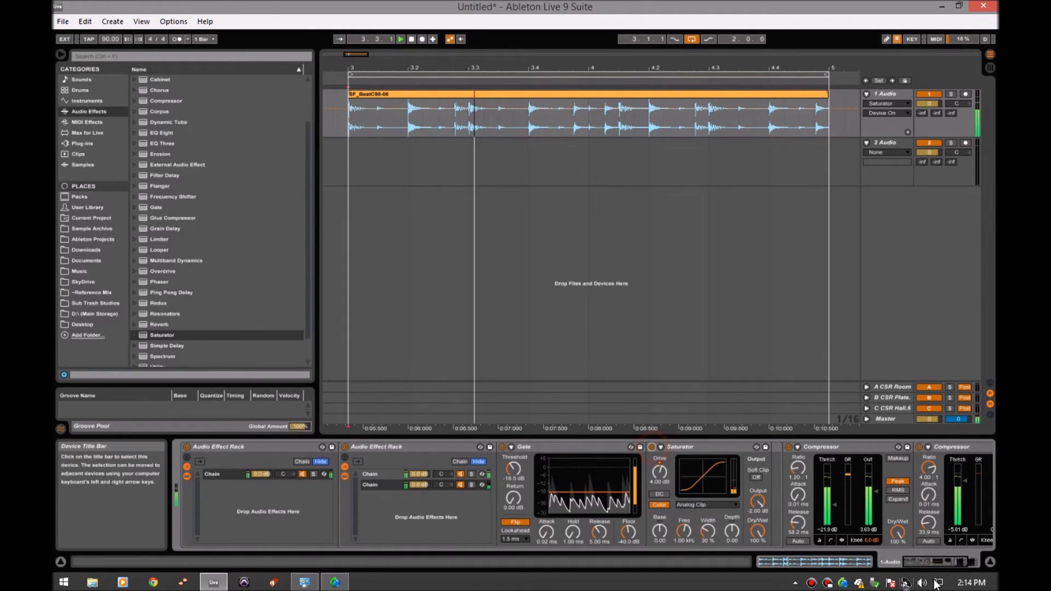
# Check the first chain's devices, audition the second chain in solo, and view its Saturator's curve type options.
pyautogui.click(934, 560)
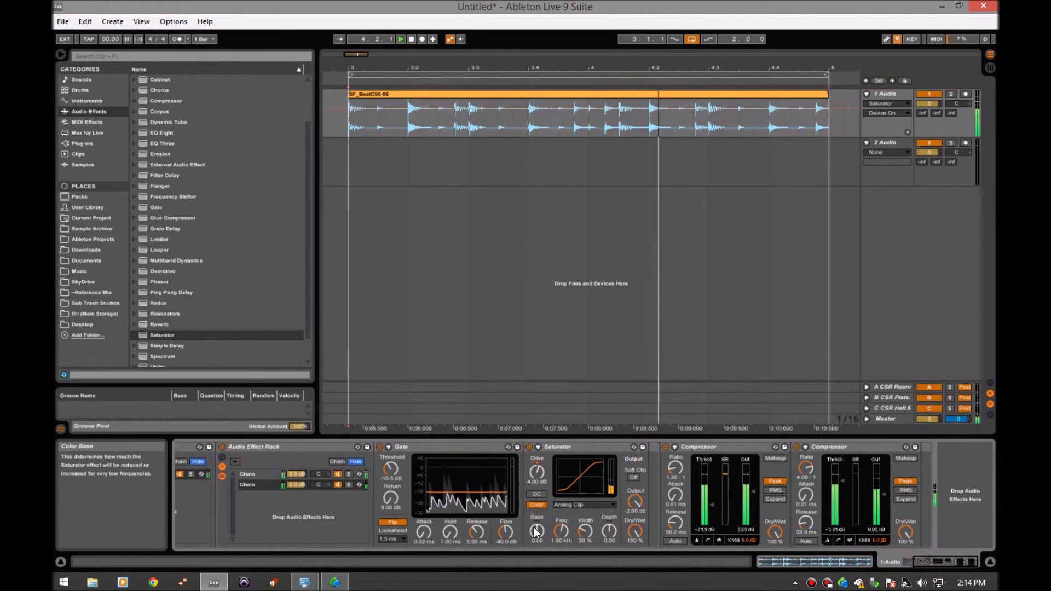
pyautogui.click(261, 473)
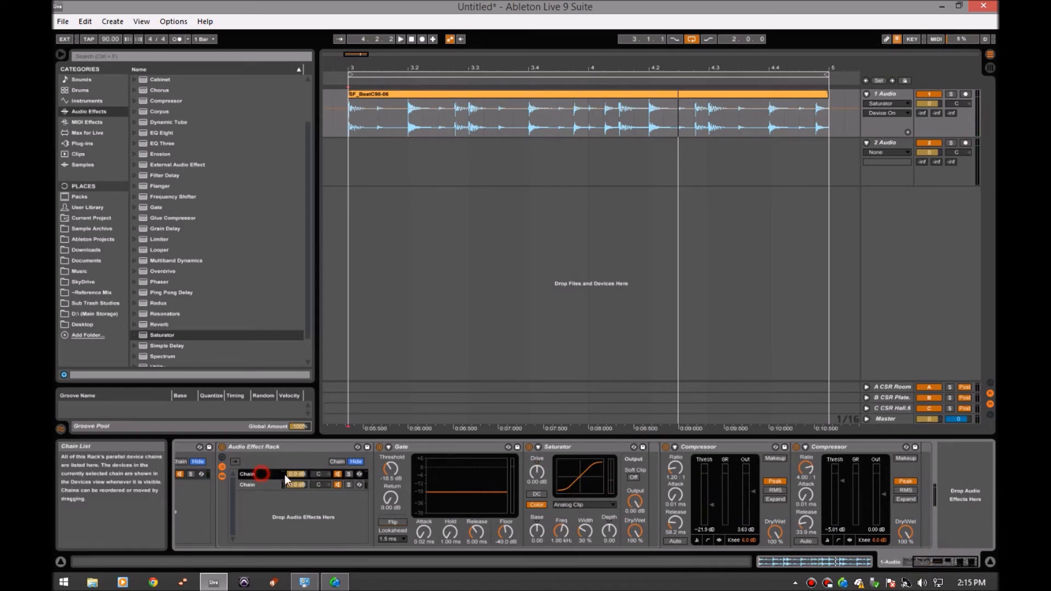
pyautogui.click(351, 484)
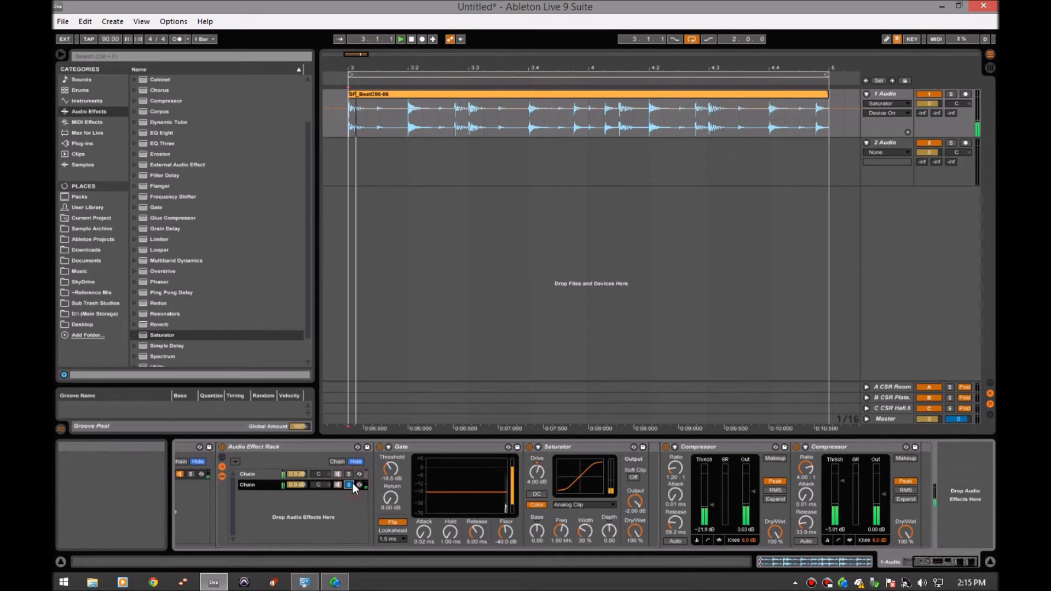
pyautogui.click(580, 502)
pyautogui.click(580, 502)
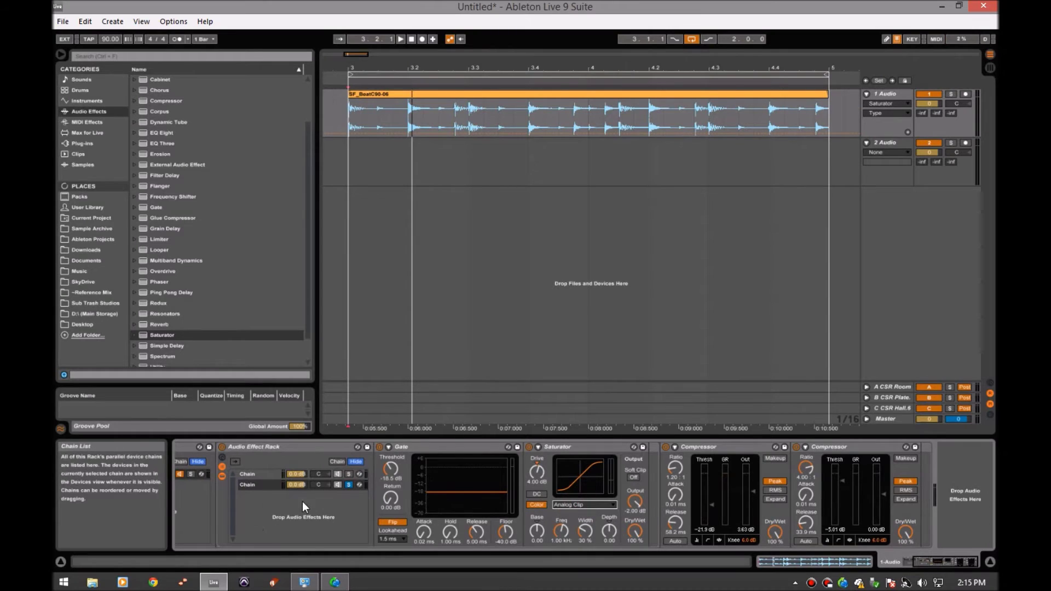
# Turn off the inner rack's second chain solo and set the first chain's Saturator Drive to 10.0 dB.
pyautogui.click(347, 485)
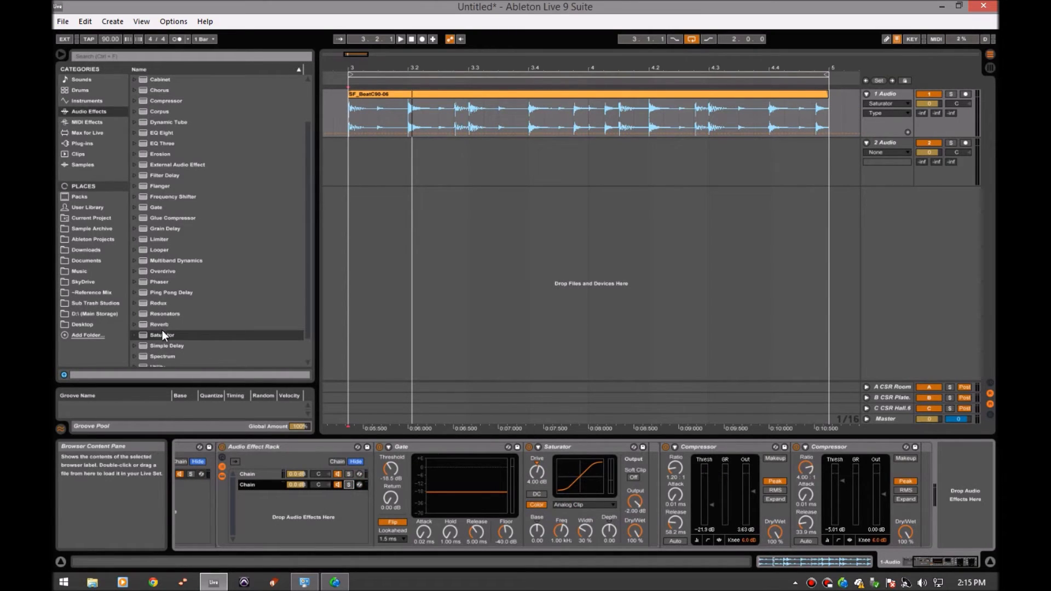
pyautogui.click(243, 475)
pyautogui.press('space')
pyautogui.press('space')
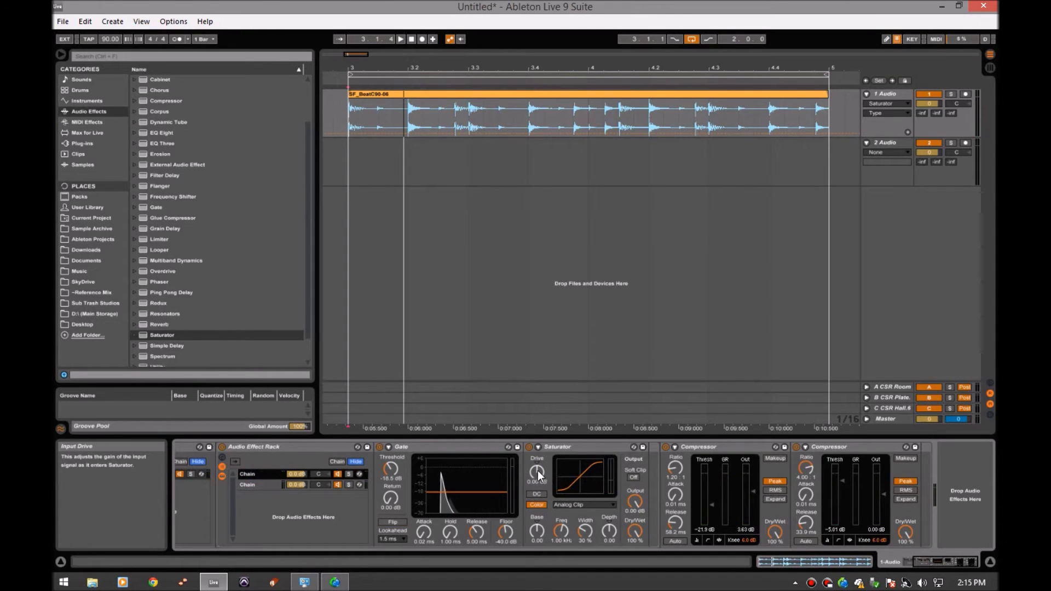
pyautogui.click(537, 471)
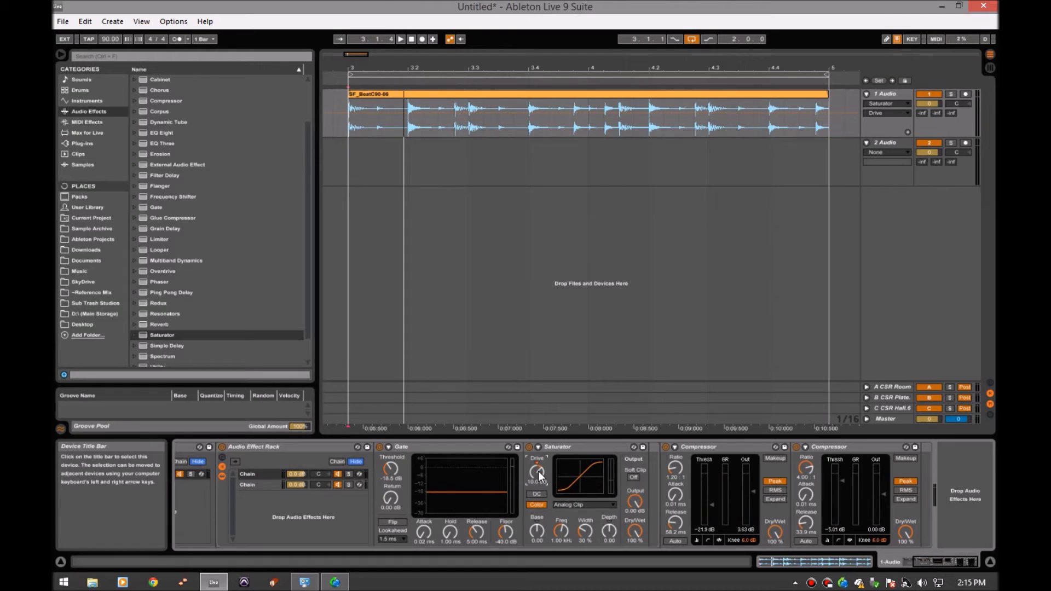
# Solo the first chain during playback and lower its Saturator Output to -11.4 dB, comparing the sound with the Saturator bypassed.
pyautogui.press('space')
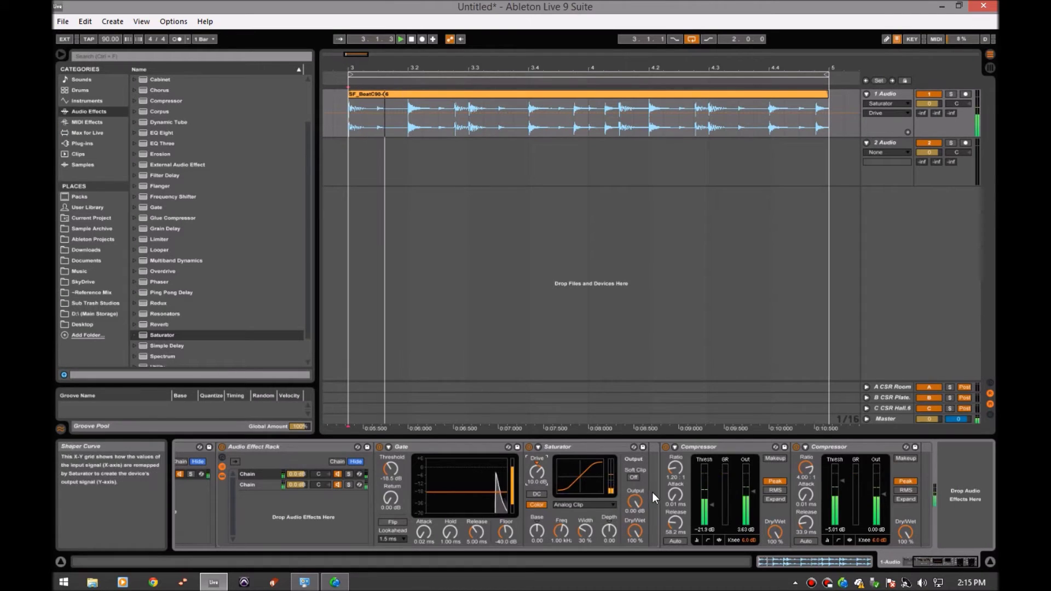
pyautogui.click(350, 474)
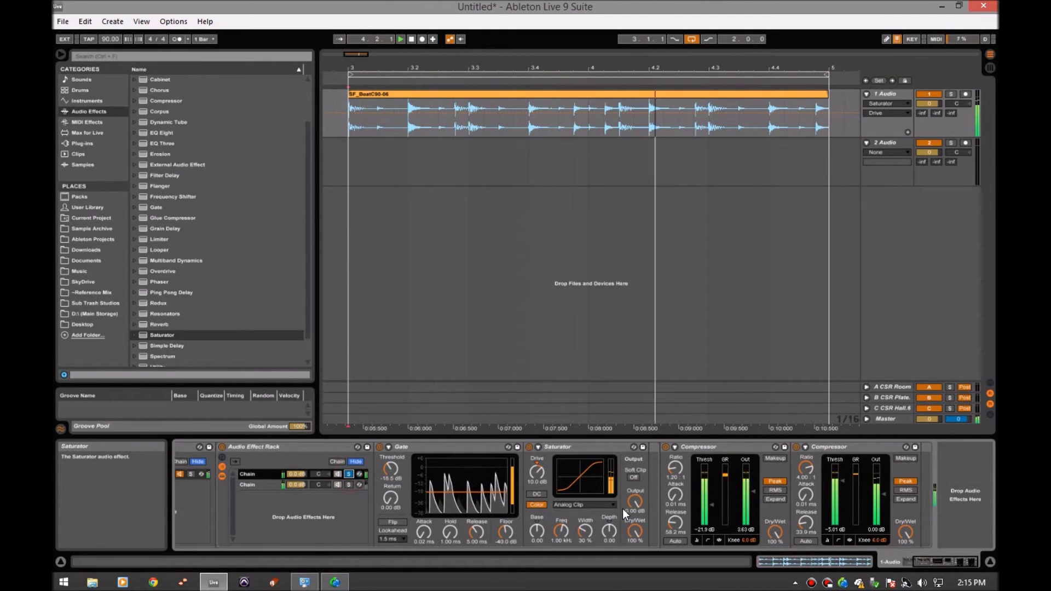
pyautogui.moveTo(633, 502); pyautogui.dragTo(633, 525)
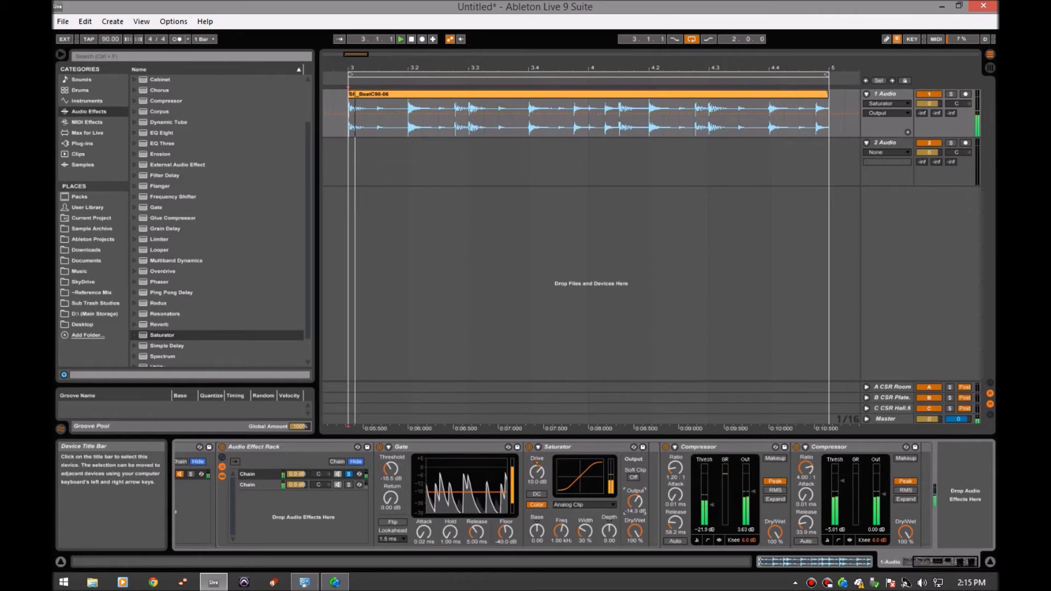
pyautogui.click(529, 448)
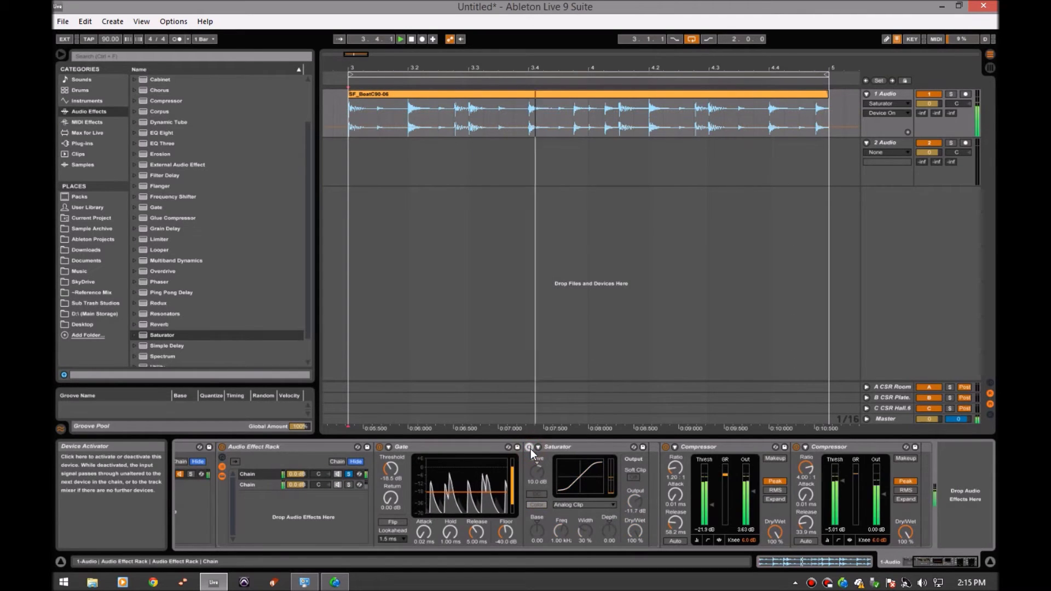
pyautogui.click(529, 447)
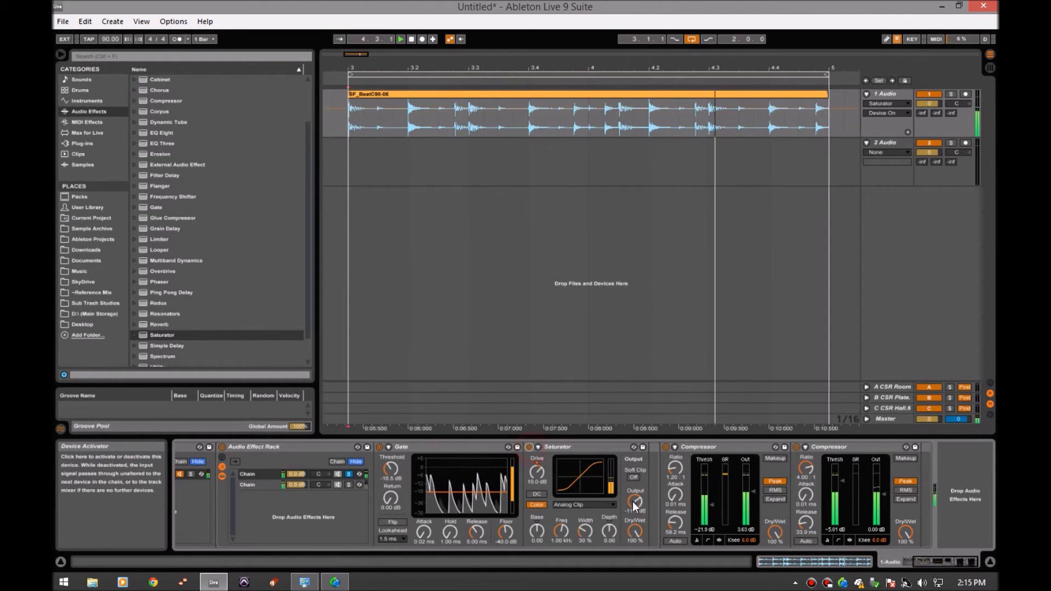
pyautogui.moveTo(635, 504); pyautogui.dragTo(635, 499)
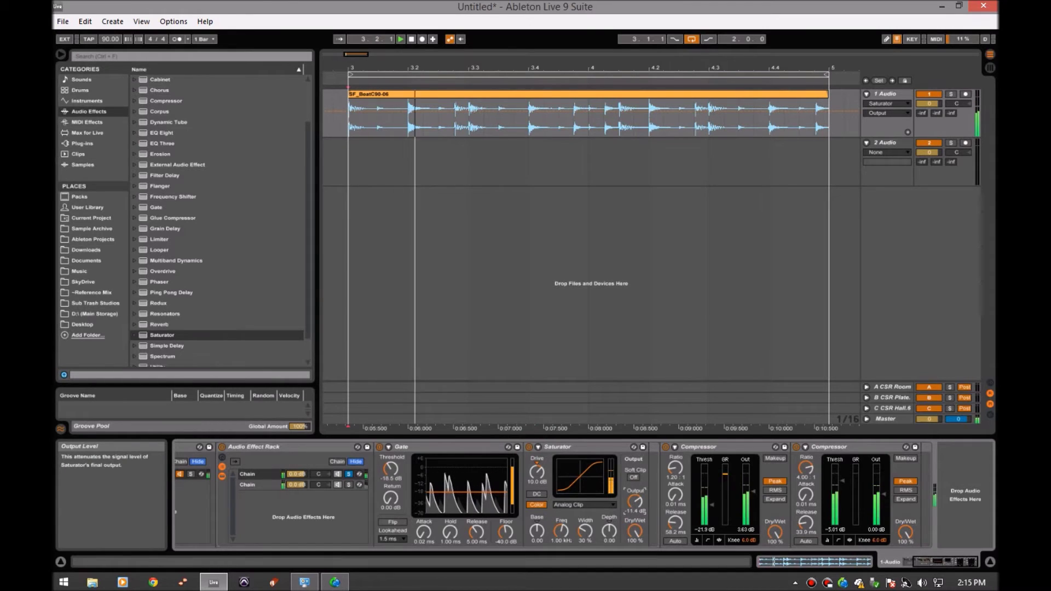
# Set the first chain's Saturator Drive to 13.1 dB, lower its Output, and compare the device off and on.
pyautogui.moveTo(537, 472)
pyautogui.mouseDown()
pyautogui.moveTo(537, 449)
pyautogui.moveTo(538, 477)
pyautogui.mouseUp()
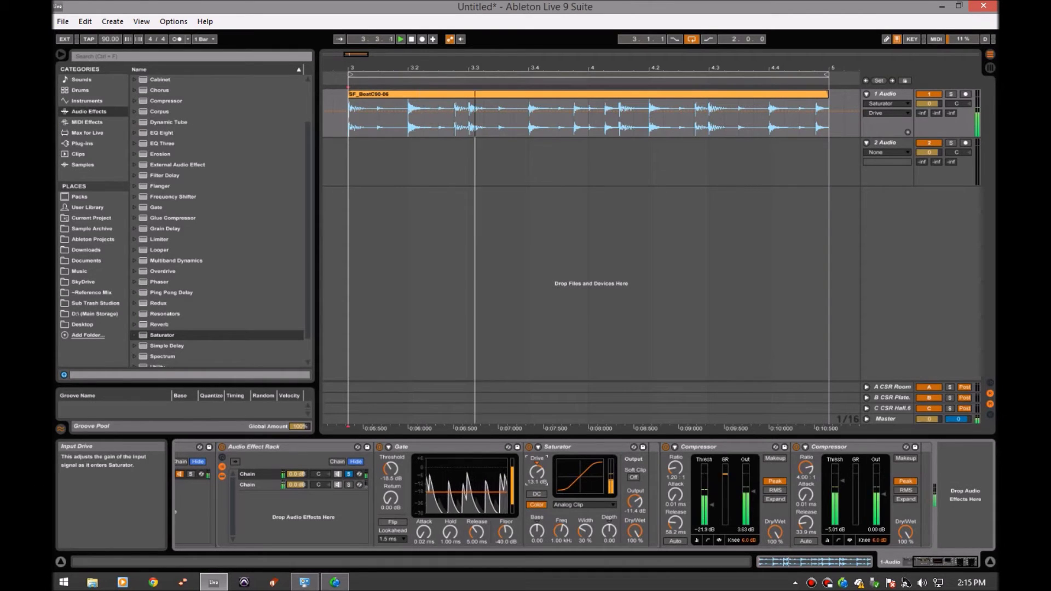
pyautogui.moveTo(634, 501); pyautogui.dragTo(633, 507)
pyautogui.click(528, 447)
pyautogui.click(529, 447)
# Fine-tune the first chain's Saturator Output to -15.4 dB against the bypassed sound, and leave the Saturator switched off.
pyautogui.moveTo(634, 501); pyautogui.dragTo(634, 506)
pyautogui.click(529, 447)
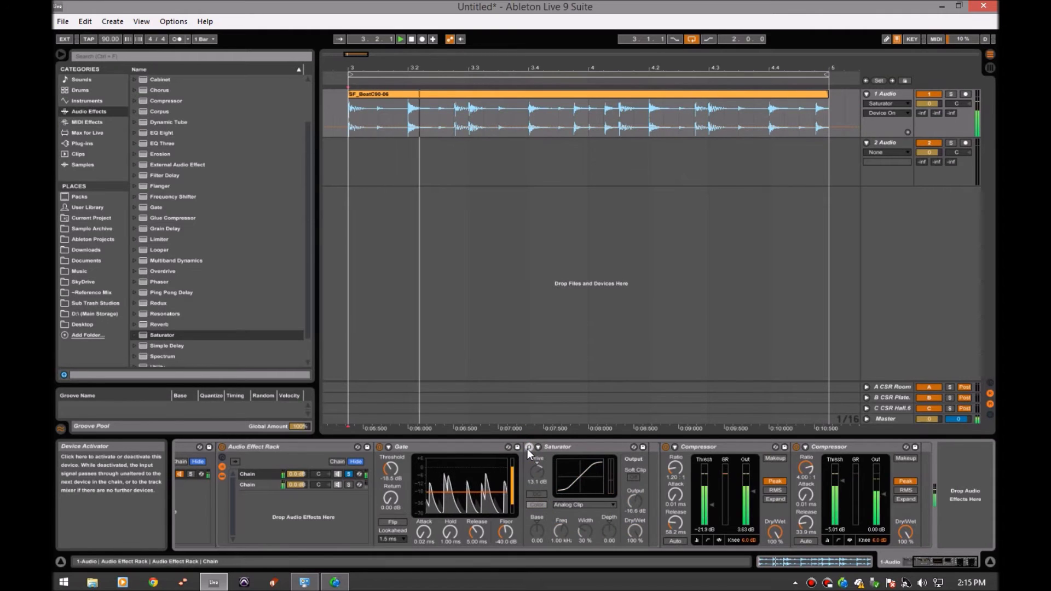
pyautogui.click(529, 447)
pyautogui.moveTo(635, 502); pyautogui.dragTo(635, 499)
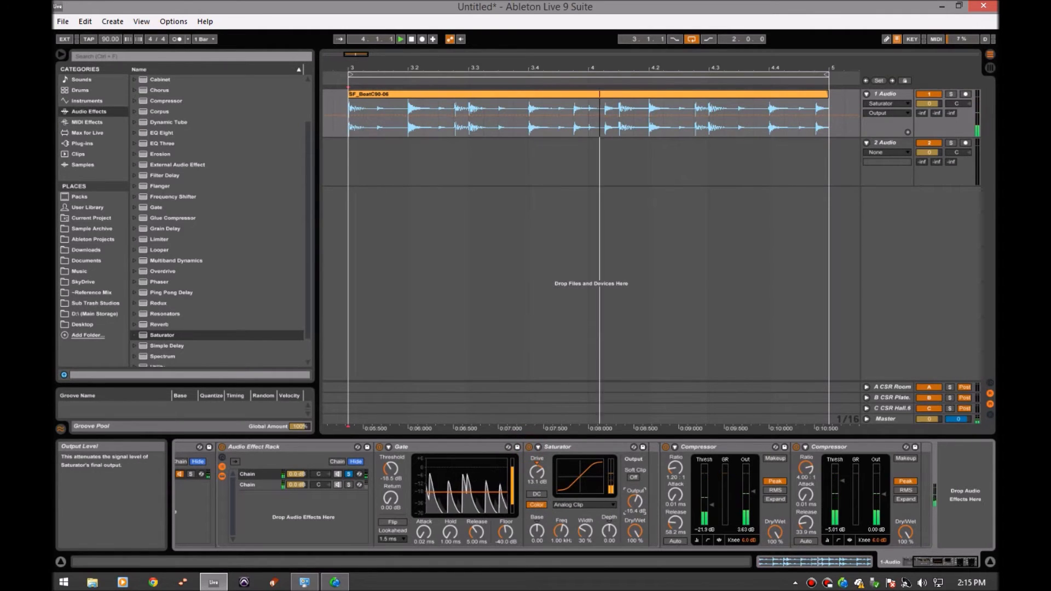
pyautogui.click(527, 448)
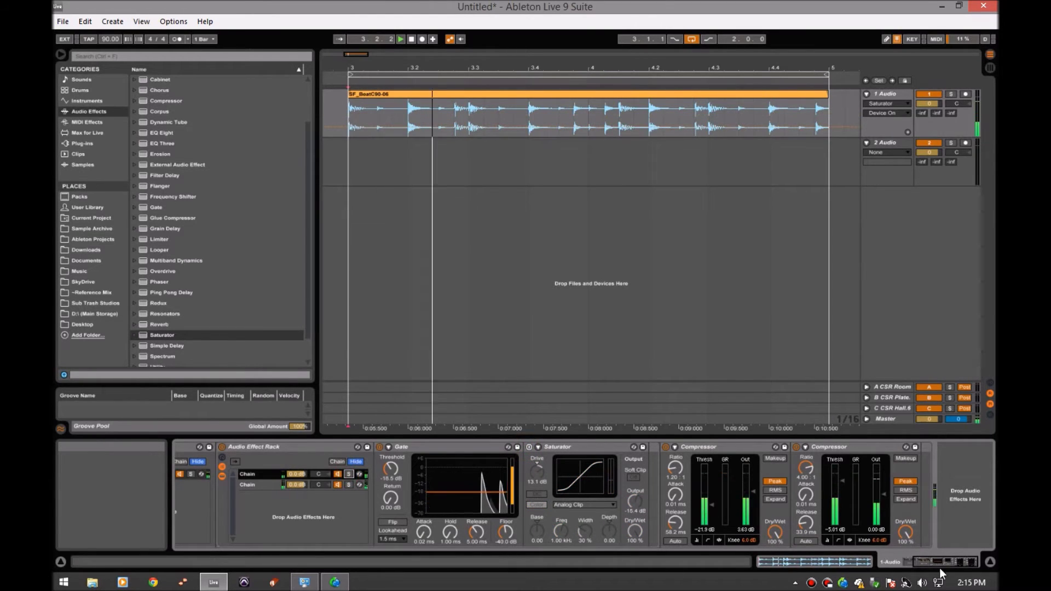
# Collapse the inner rack's view and add an EQ Eight after the second Compressor.
pyautogui.click(917, 564)
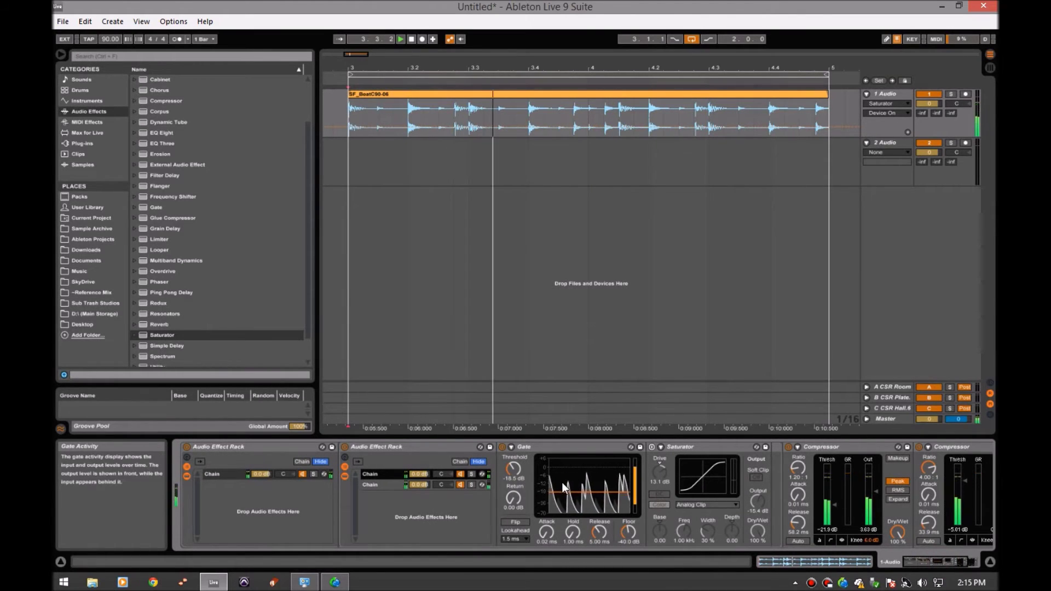
pyautogui.doubleClick(386, 447)
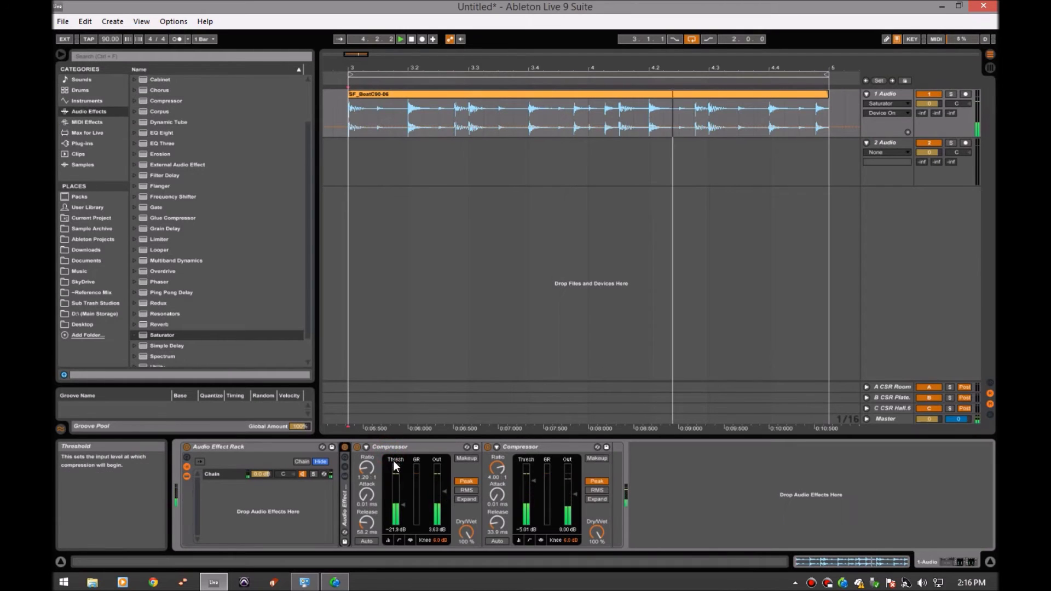
pyautogui.moveTo(157, 134); pyautogui.dragTo(577, 472)
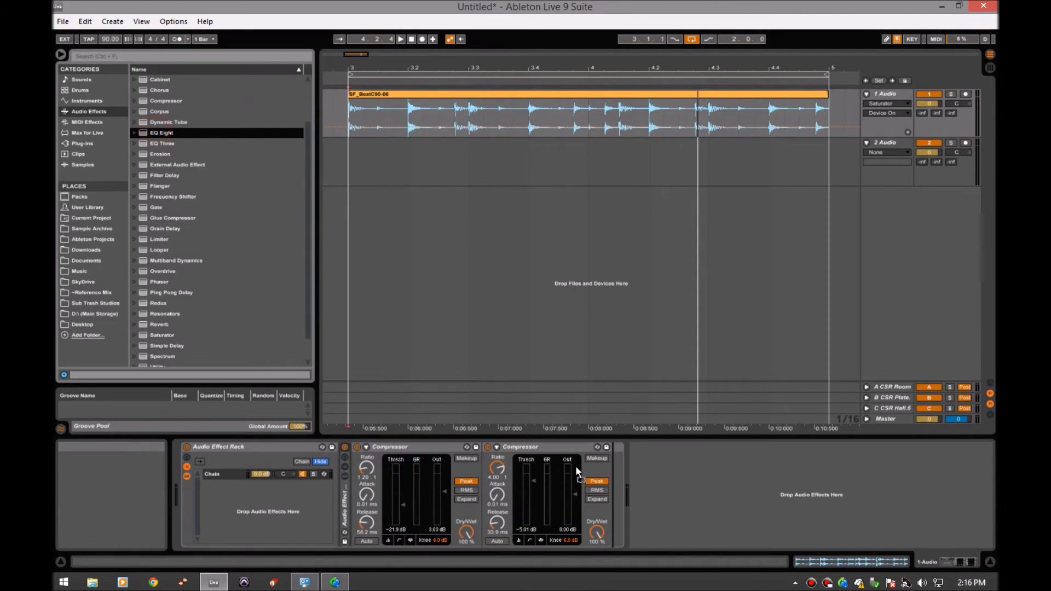
pyautogui.moveTo(592, 506); pyautogui.dragTo(609, 498)
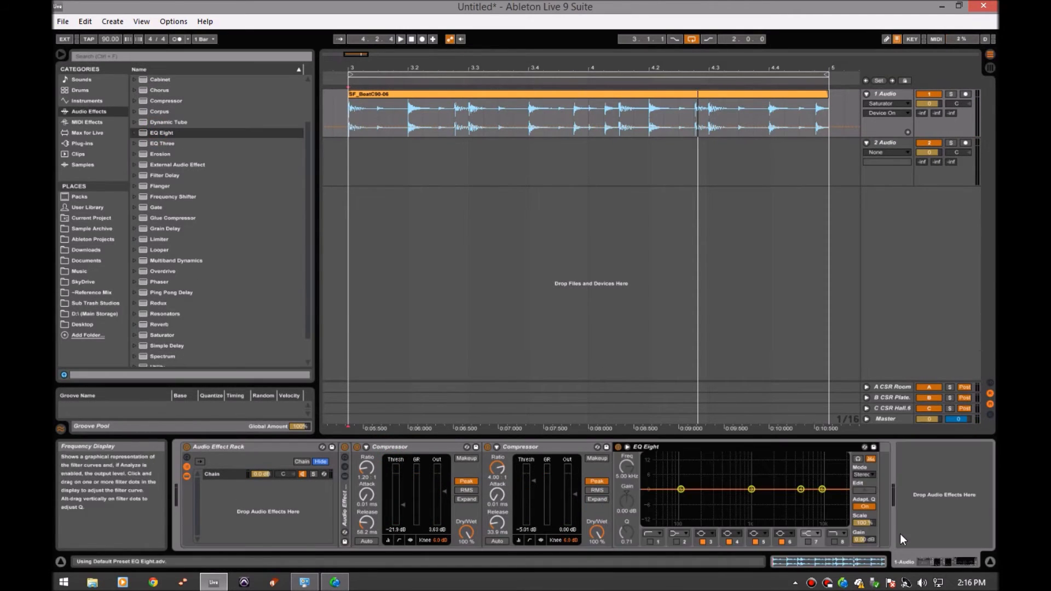
# Enable the EQ Eight's filters 1 and 8 and set filter 8's frequency to 17.0 kHz.
pyautogui.click(833, 541)
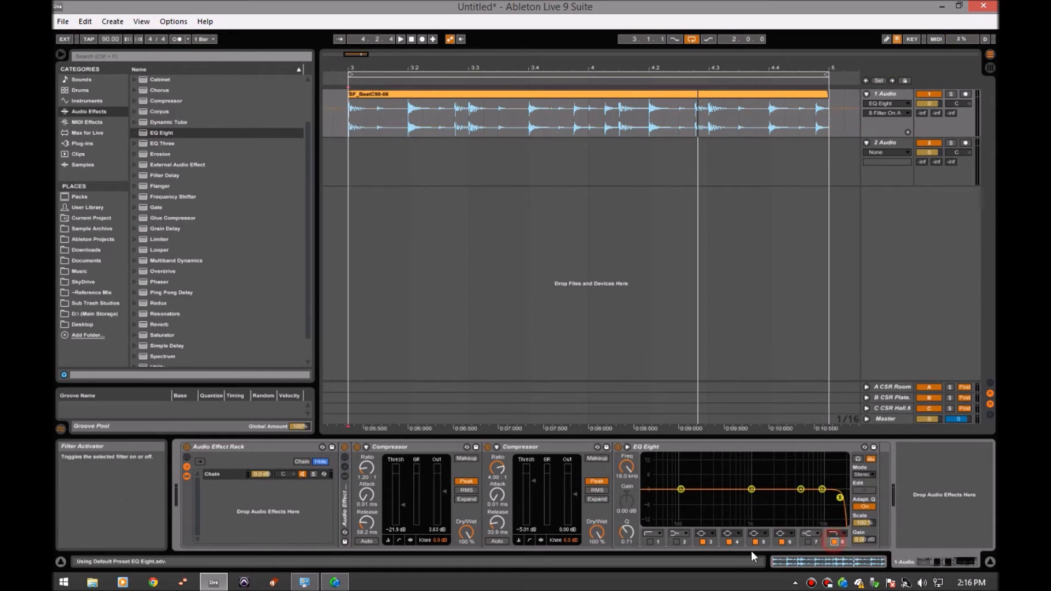
pyautogui.click(649, 541)
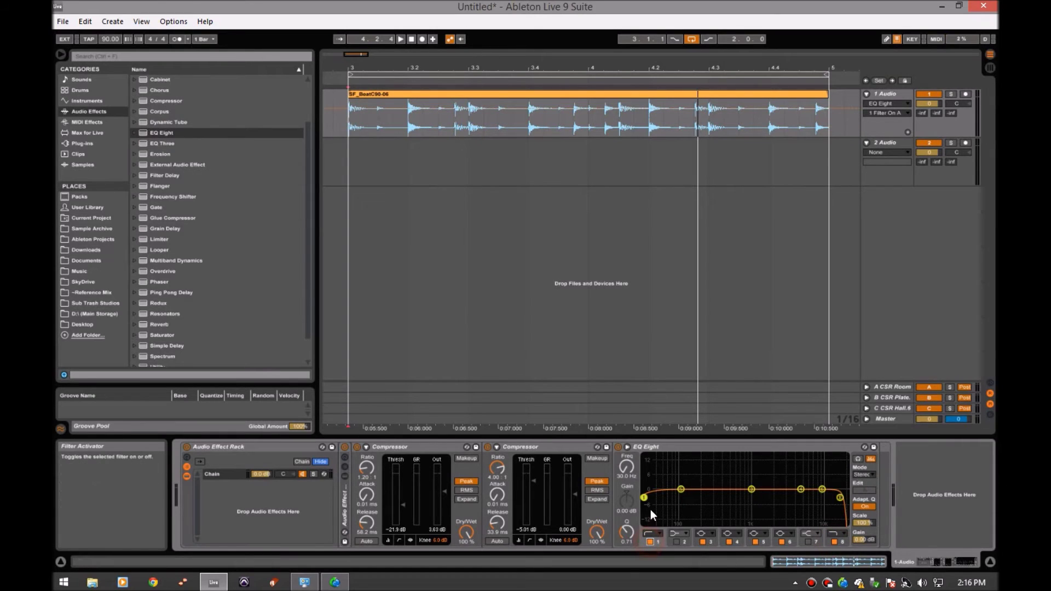
pyautogui.click(840, 497)
pyautogui.click(627, 467)
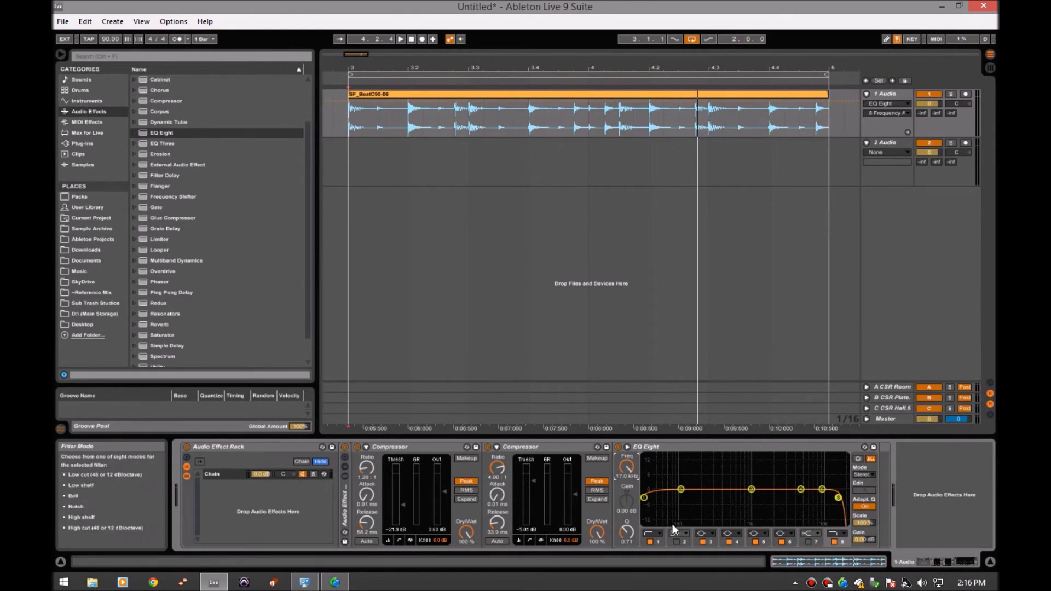
# Play the processed loop and compare it with the whole outer Audio Effect Rack bypassed and active.
pyautogui.press('space')
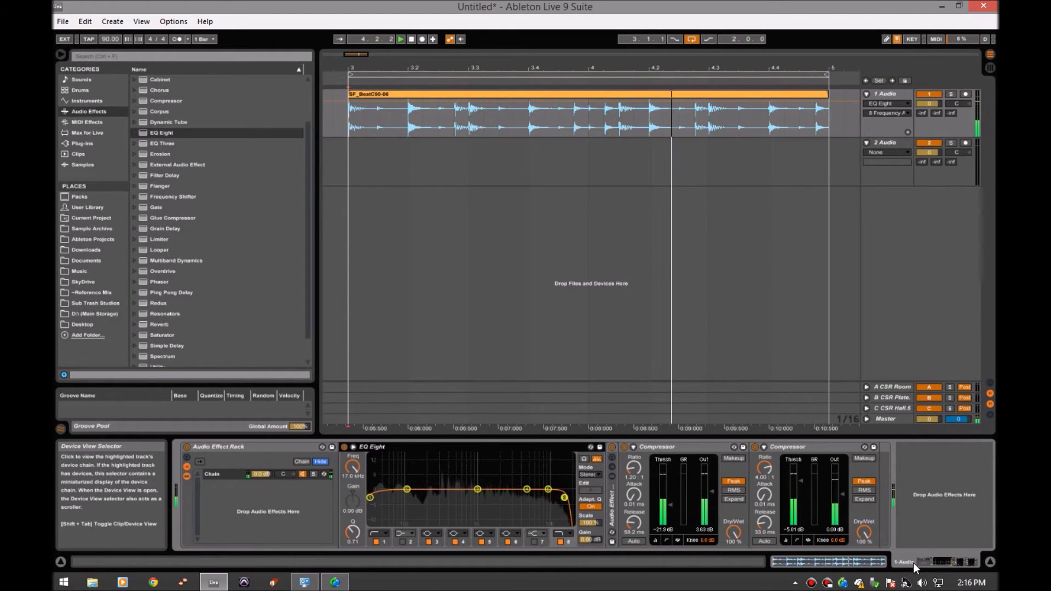
pyautogui.press('space')
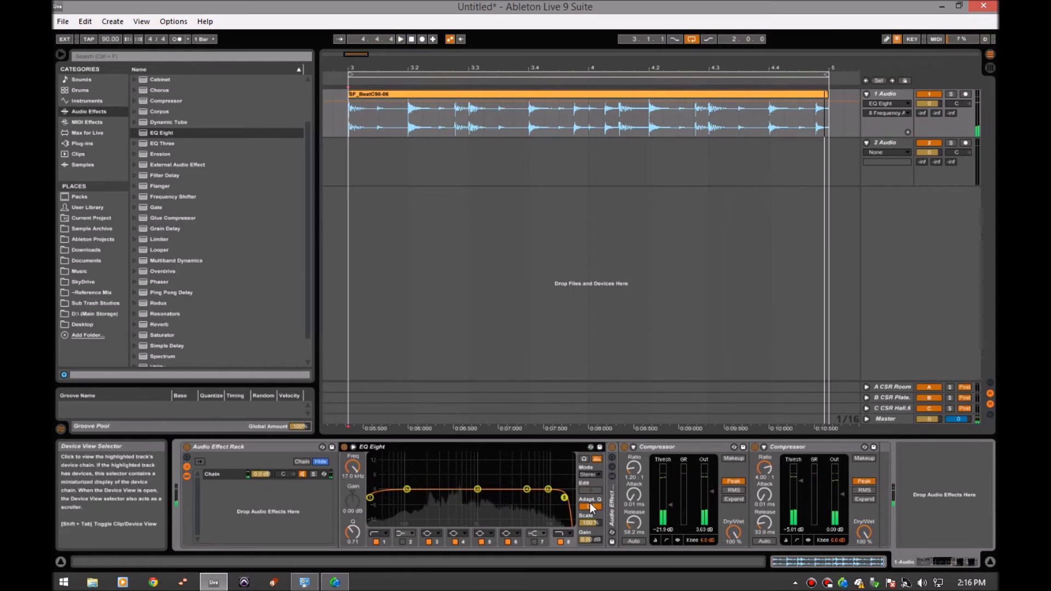
pyautogui.click(187, 447)
pyautogui.press('space')
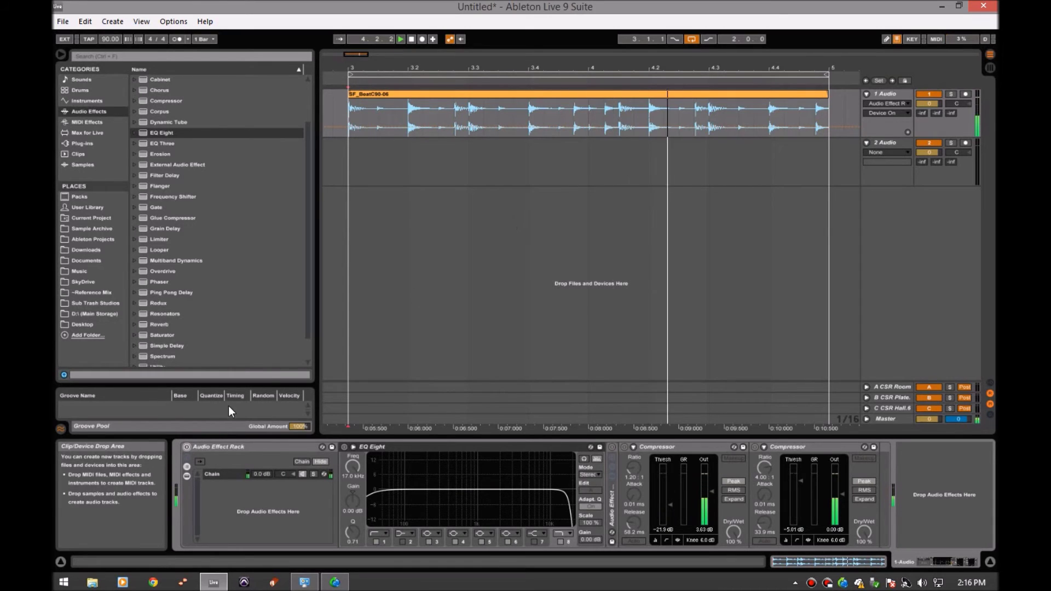
pyautogui.click(188, 448)
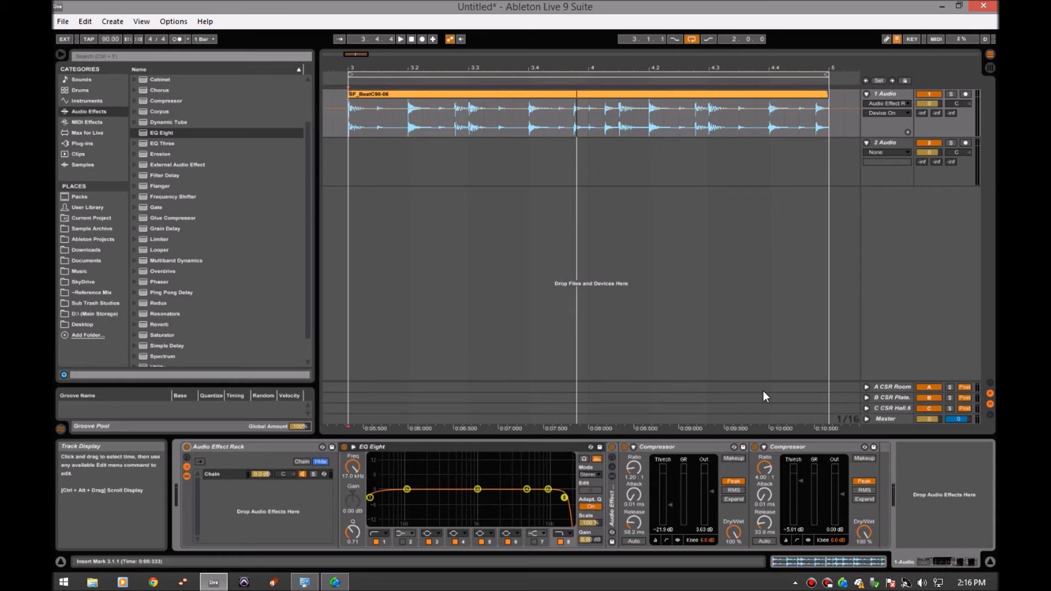
# Delete the empty second audio track and audition the drum loop from its start.
pyautogui.click(898, 140)
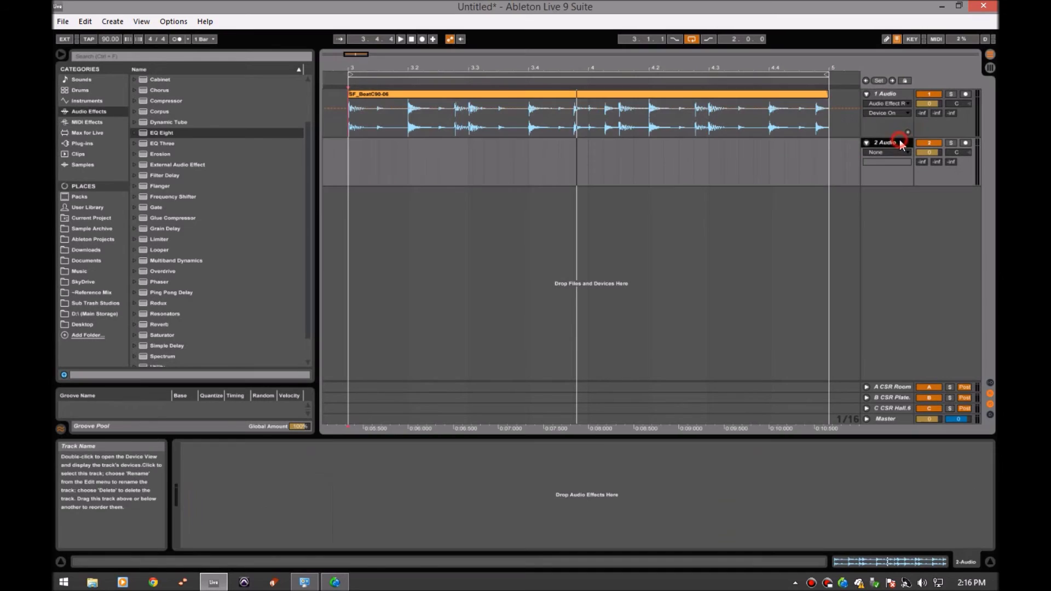
pyautogui.press('Delete')
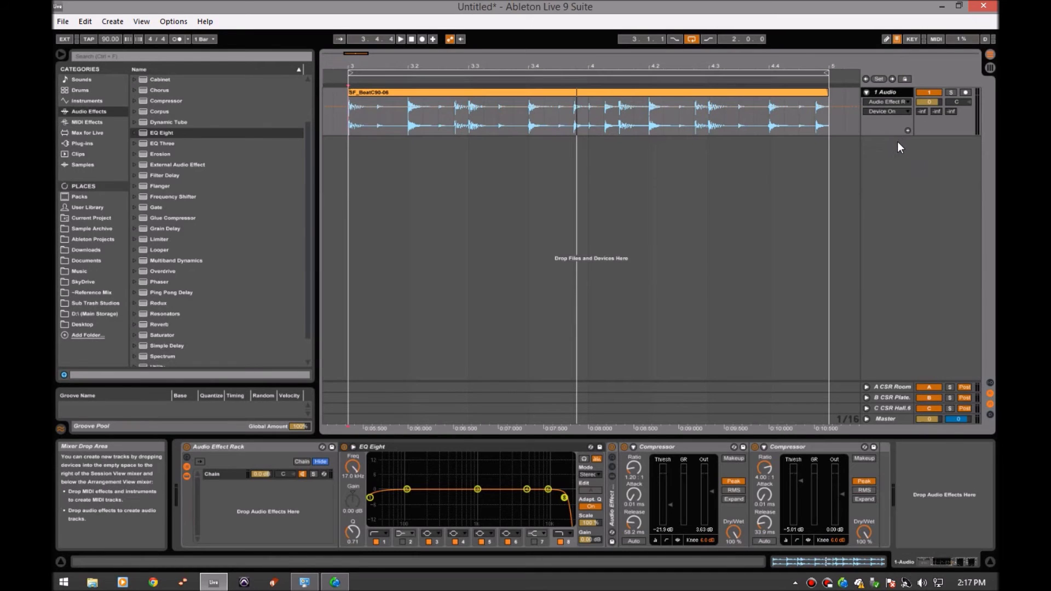
pyautogui.click(351, 116)
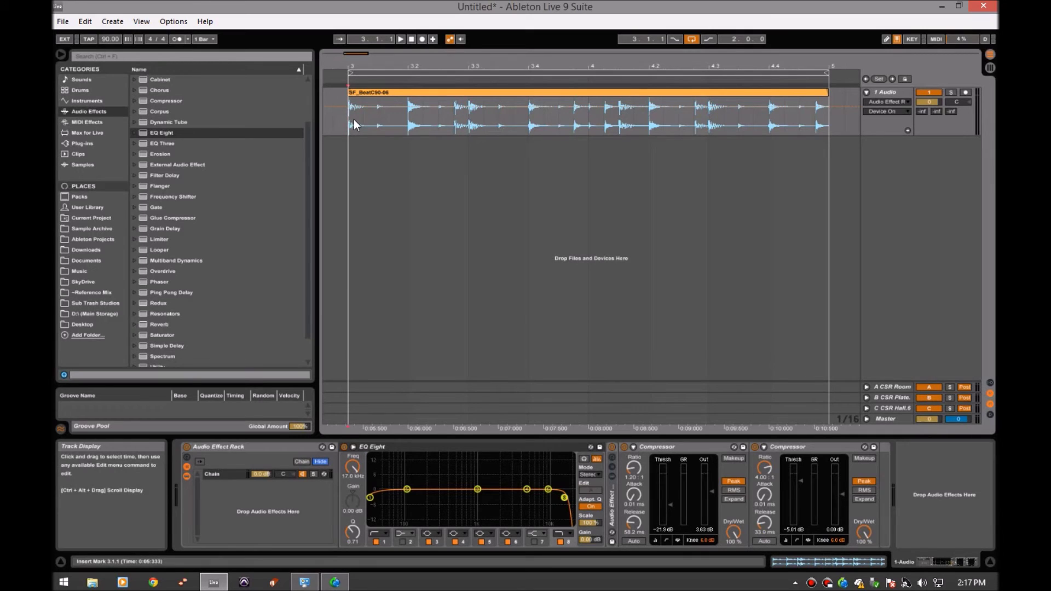
pyautogui.press('space')
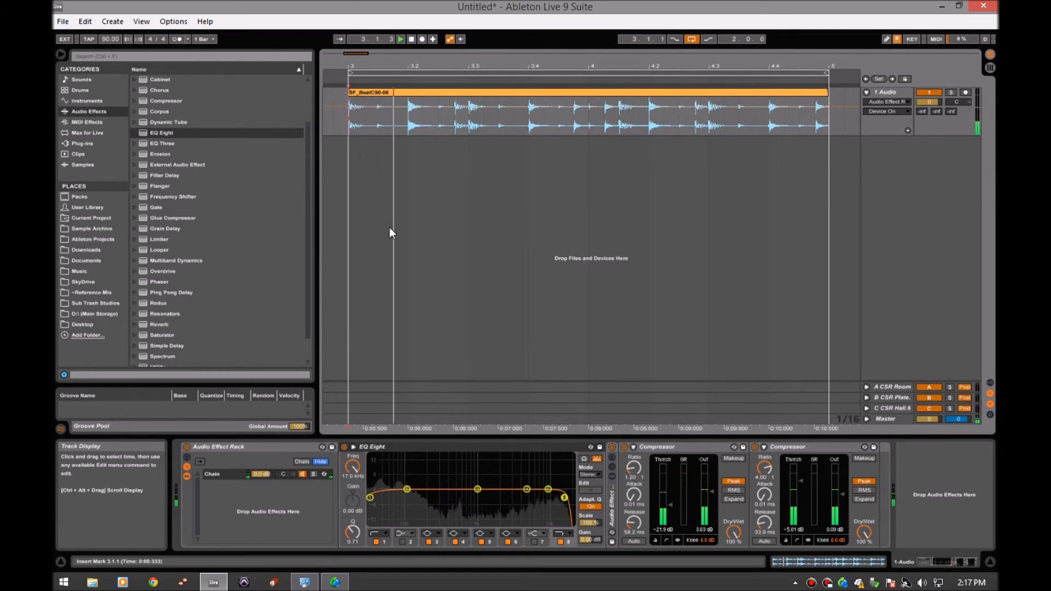
pyautogui.press('space')
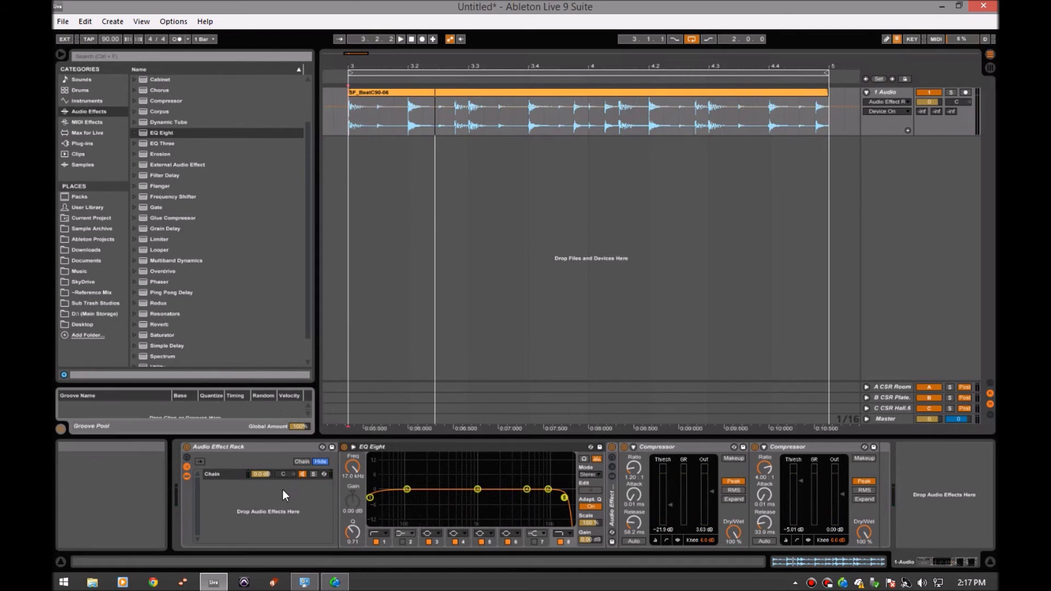
# Expand the inner rack and add a Vinyl Distortion after the Saturator in its first chain.
pyautogui.click(189, 345)
pyautogui.scroll(-1, 171, 347)
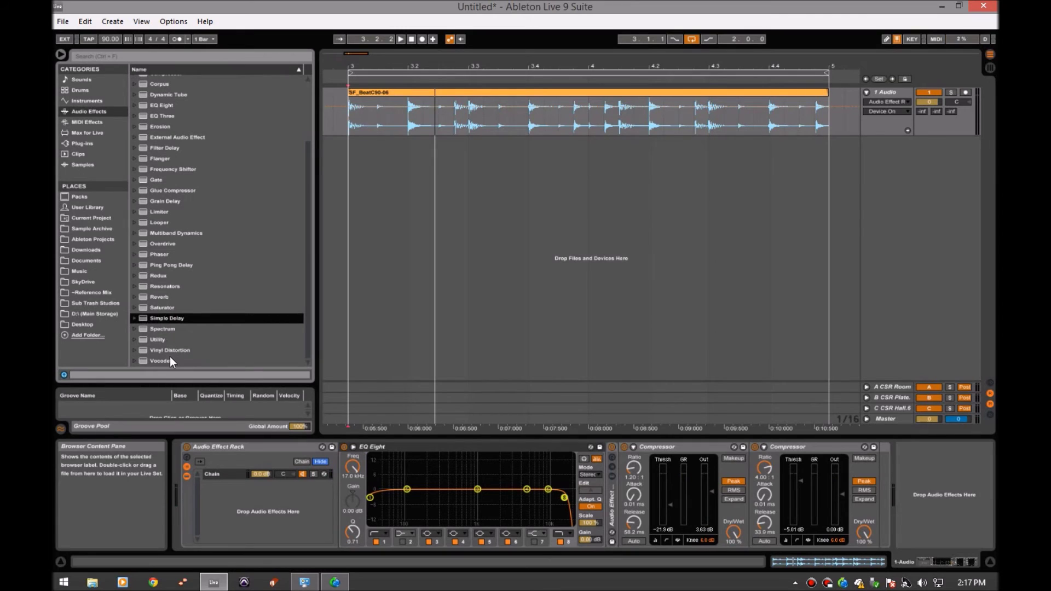
pyautogui.click(170, 350)
pyautogui.moveTo(162, 351); pyautogui.dragTo(576, 456)
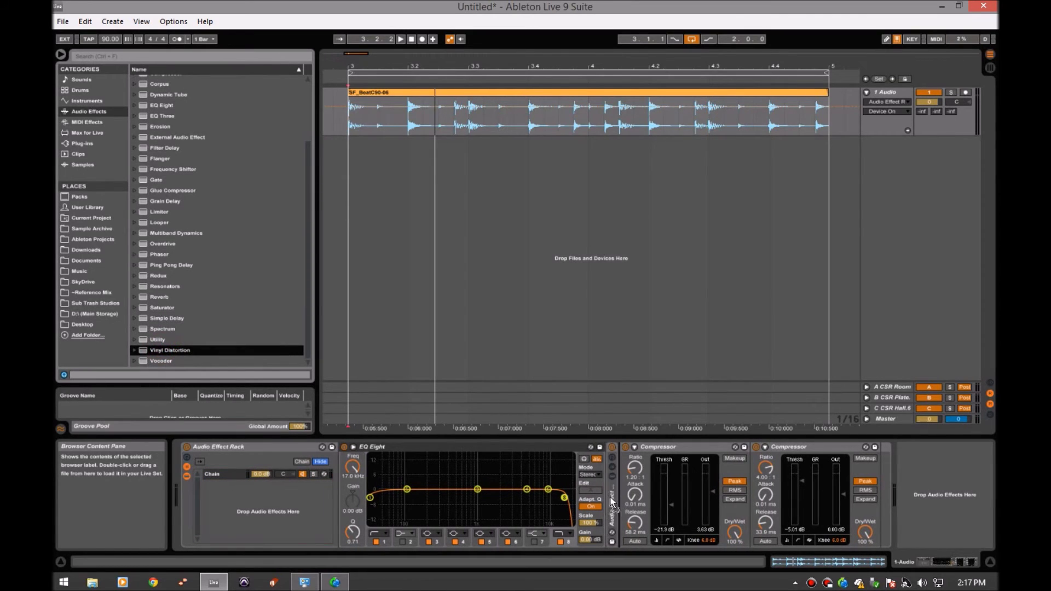
pyautogui.moveTo(611, 503); pyautogui.dragTo(102, 266)
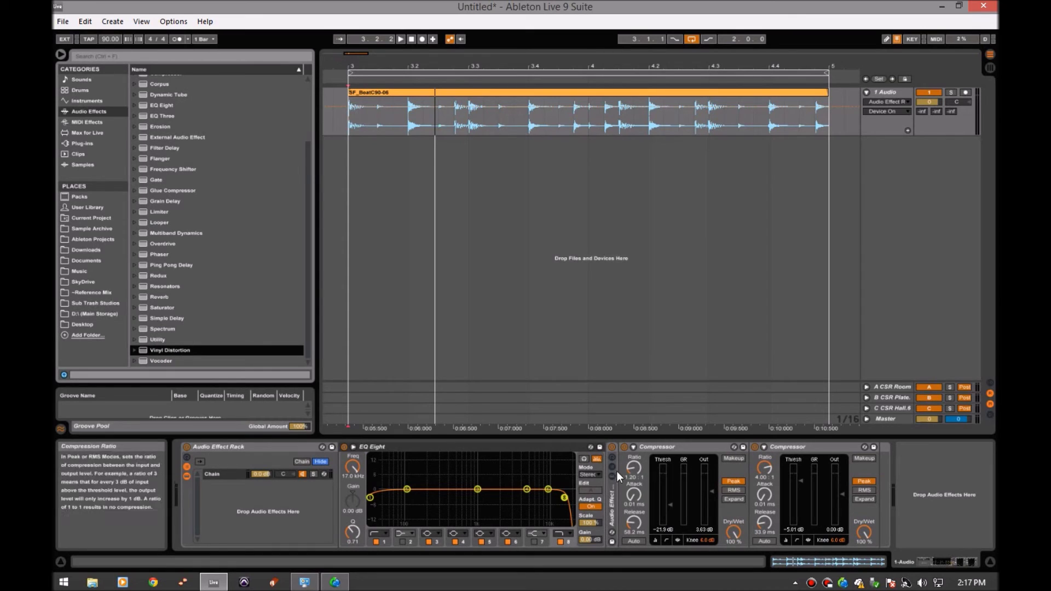
pyautogui.click(614, 472)
pyautogui.click(641, 444)
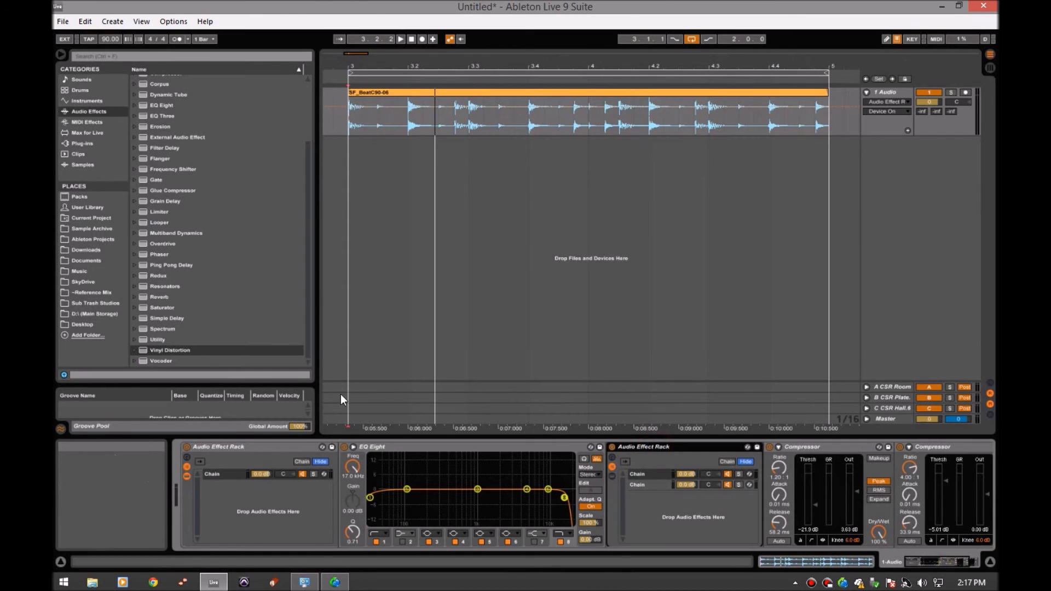
pyautogui.moveTo(176, 350); pyautogui.dragTo(647, 475)
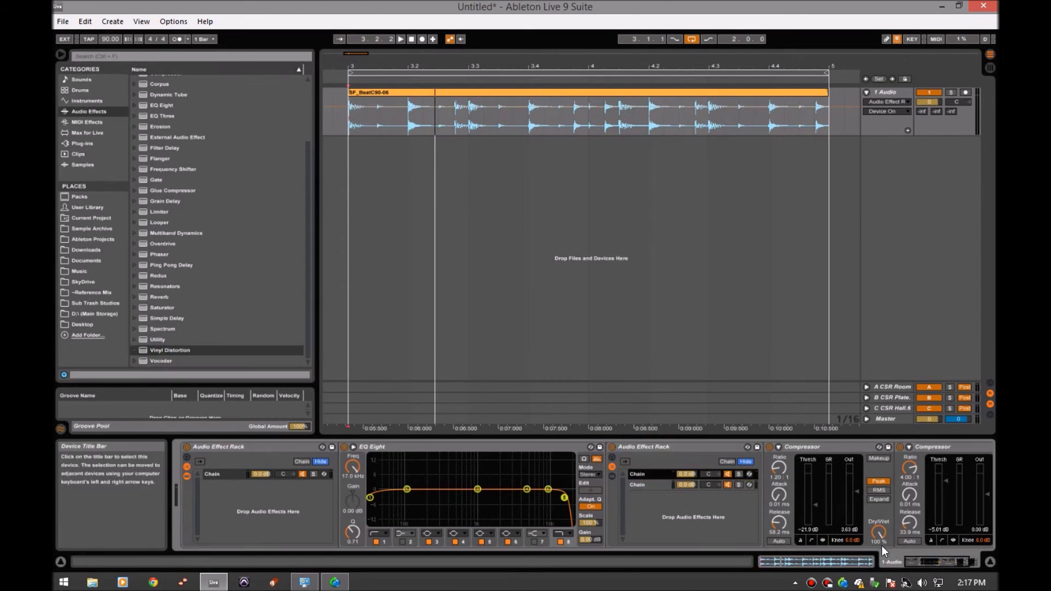
pyautogui.click(931, 562)
pyautogui.click(546, 475)
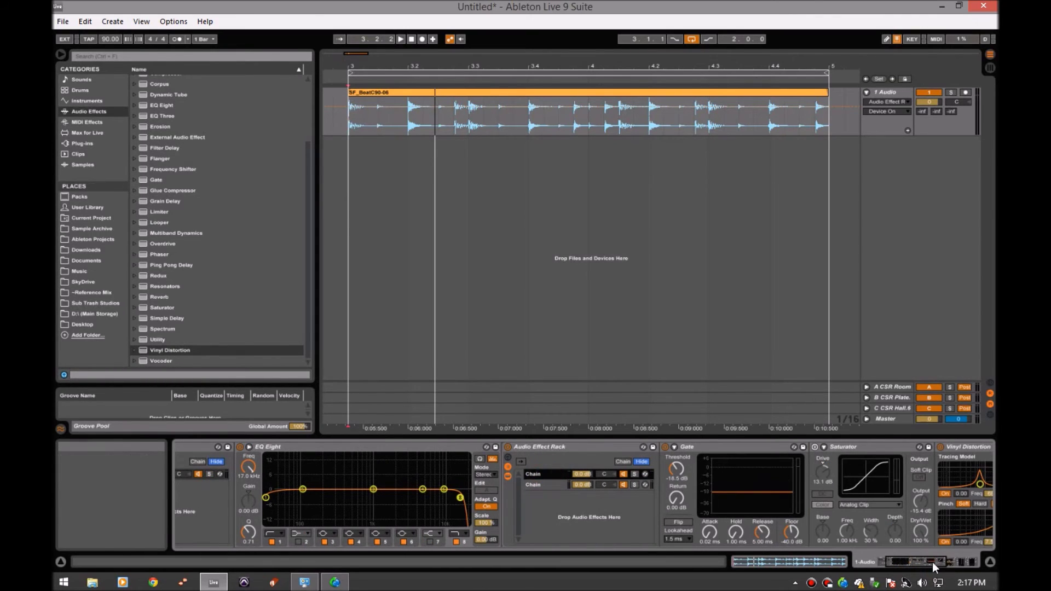
# Reactivate the first chain's Saturator, play the drum loop, and bypass the Vinyl Distortion.
pyautogui.click(925, 560)
pyautogui.click(823, 498)
pyautogui.press('space')
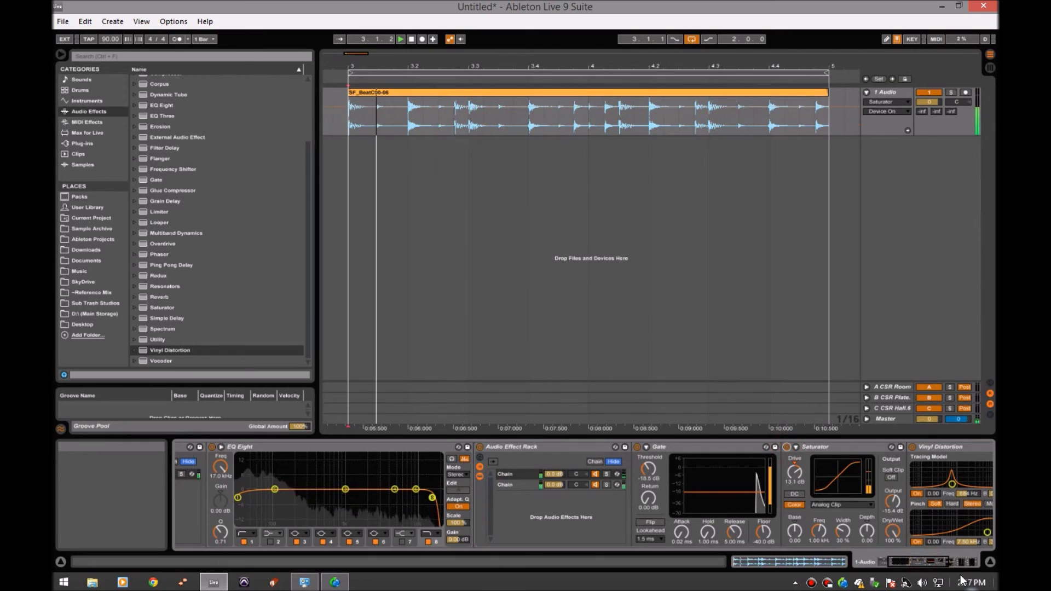
pyautogui.moveTo(925, 563); pyautogui.dragTo(934, 564)
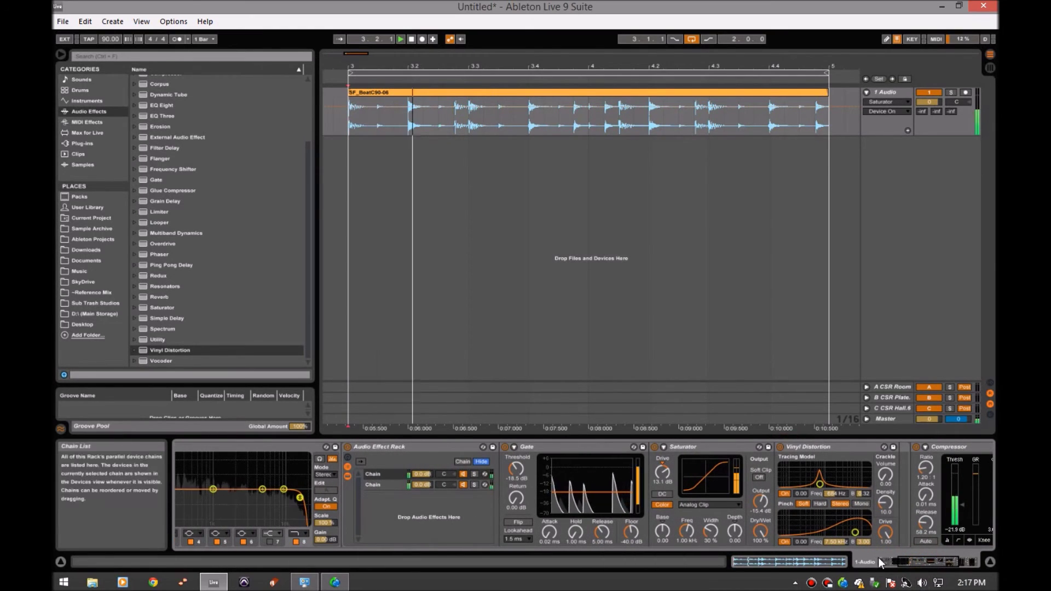
pyautogui.click(779, 447)
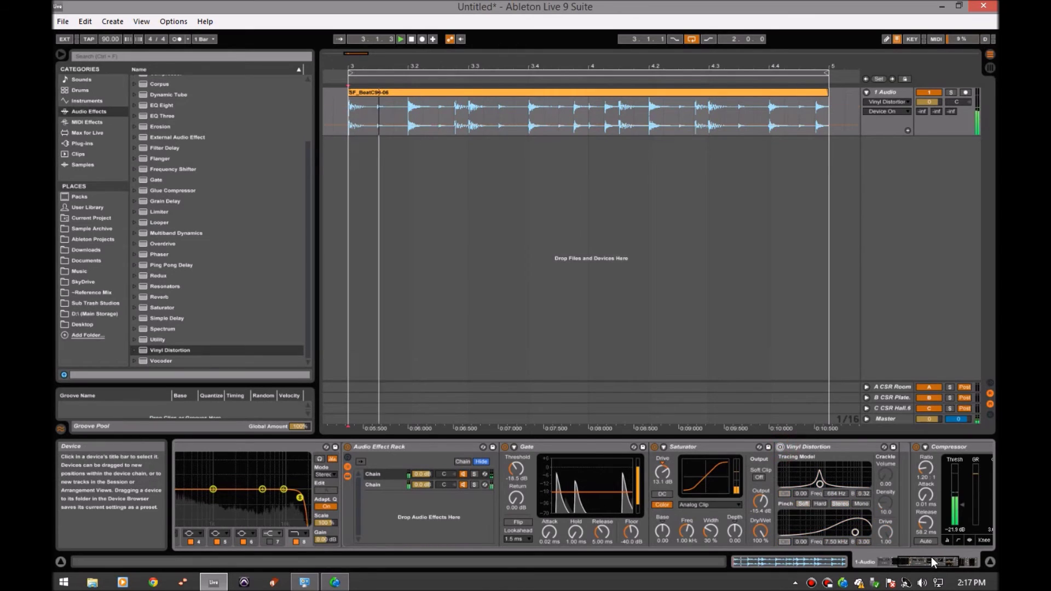
# Compare the playing loop with the outer Audio Effect Rack bypassed and active.
pyautogui.moveTo(932, 559); pyautogui.dragTo(903, 560)
pyautogui.click(187, 447)
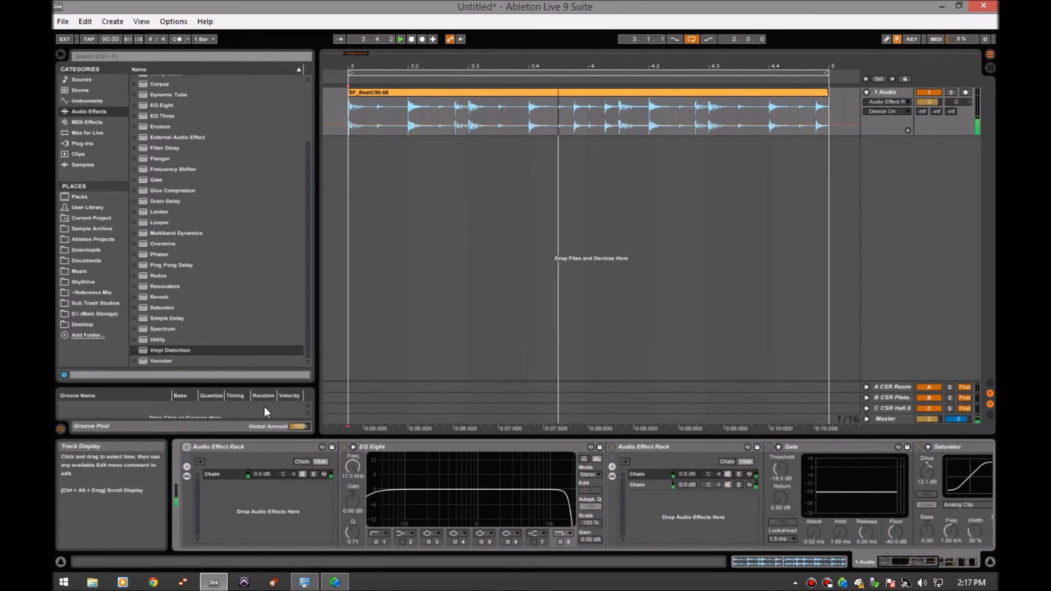
pyautogui.click(186, 447)
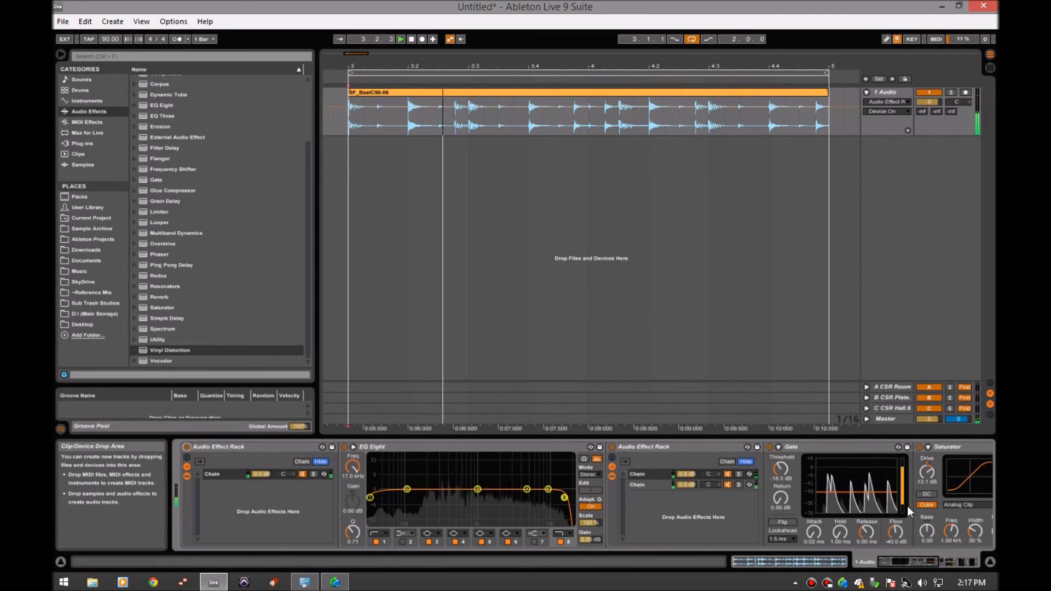
# Set the first chain's Saturator output to -13.0 dB and dry/wet to 75%, comparing the Saturator bypassed and active.
pyautogui.click(921, 560)
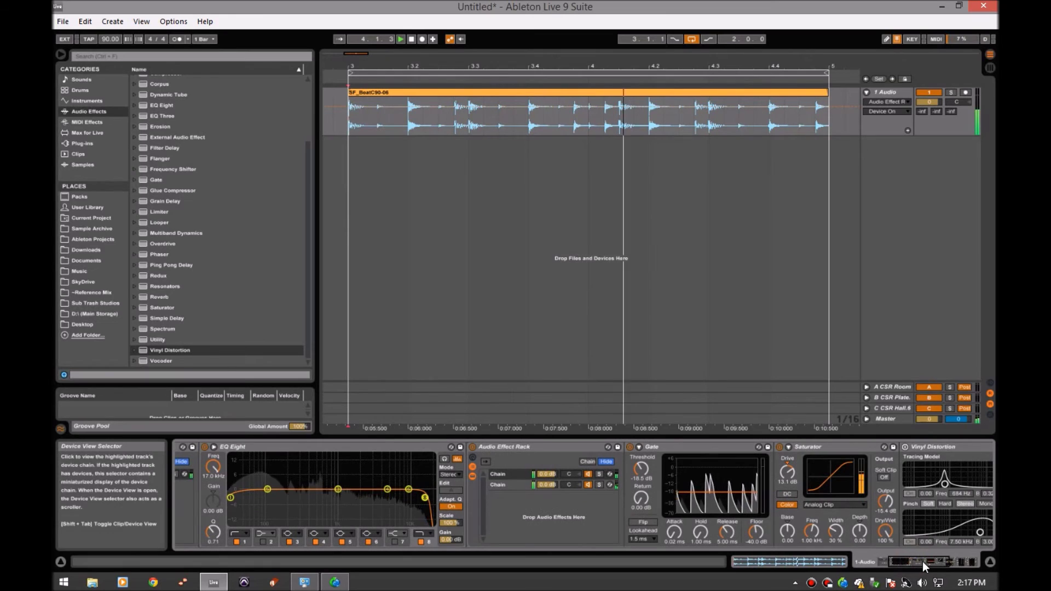
pyautogui.moveTo(885, 499); pyautogui.dragTo(887, 498)
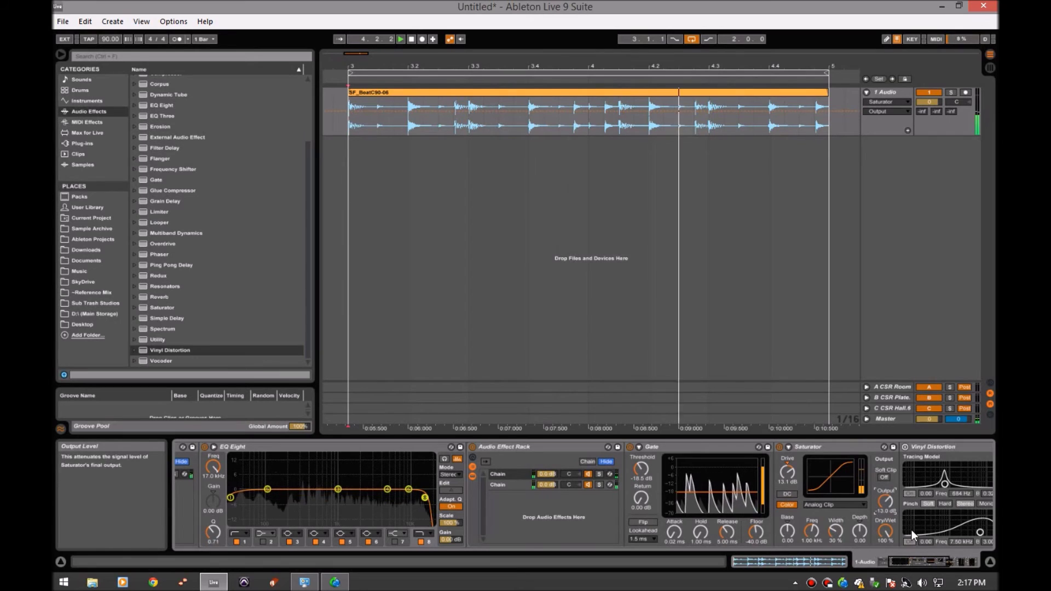
pyautogui.click(779, 448)
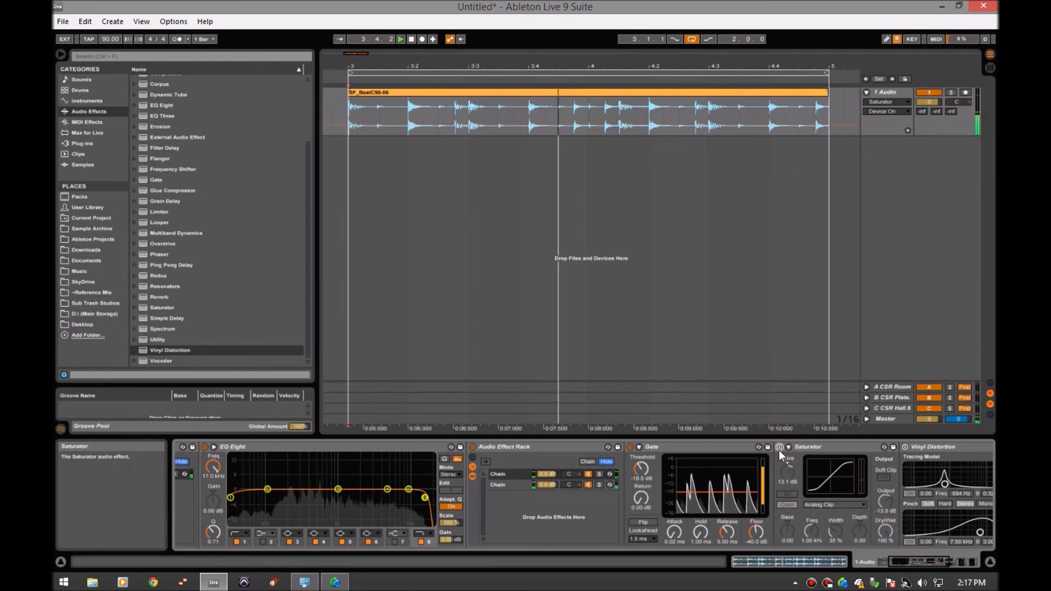
pyautogui.click(780, 448)
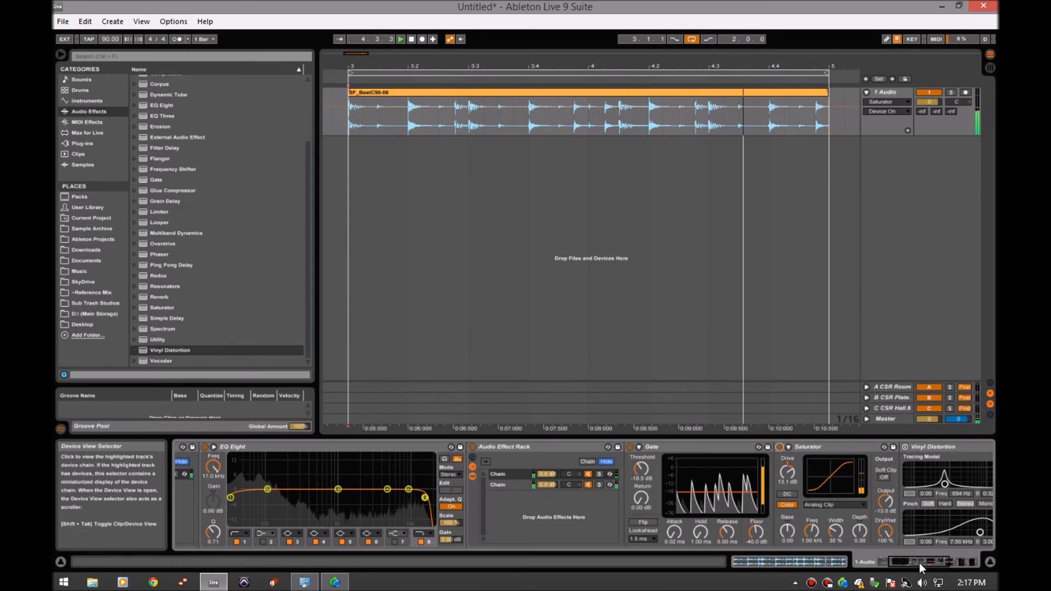
pyautogui.moveTo(918, 563); pyautogui.dragTo(926, 563)
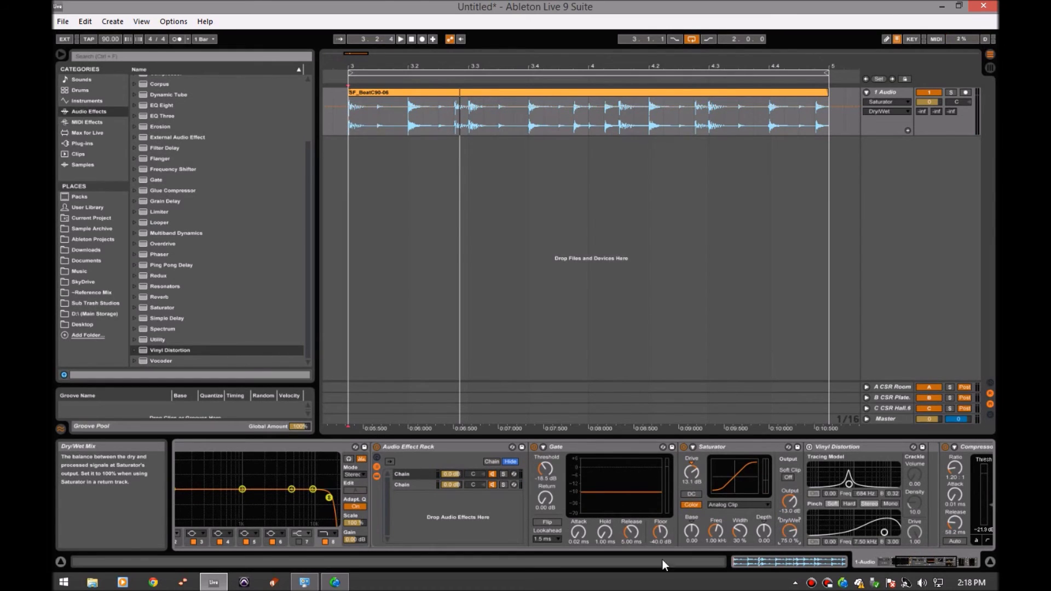
# Set the second chain's Saturator drive to 6 dB, output to -6 dB and dry/wet to about 50% while auditioning the loop.
pyautogui.click(419, 485)
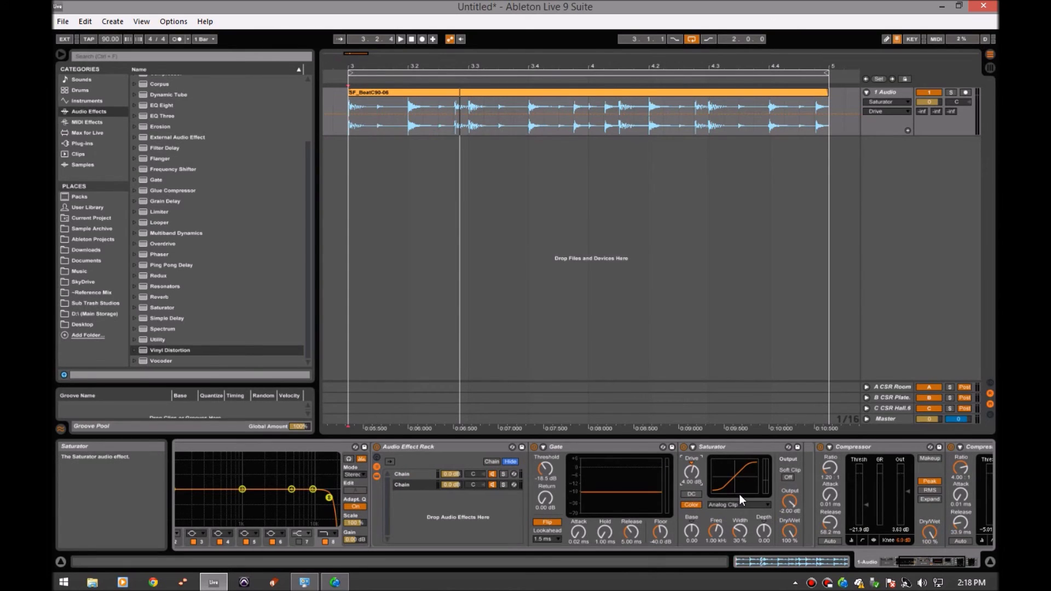
pyautogui.write('8')
pyautogui.press('Return')
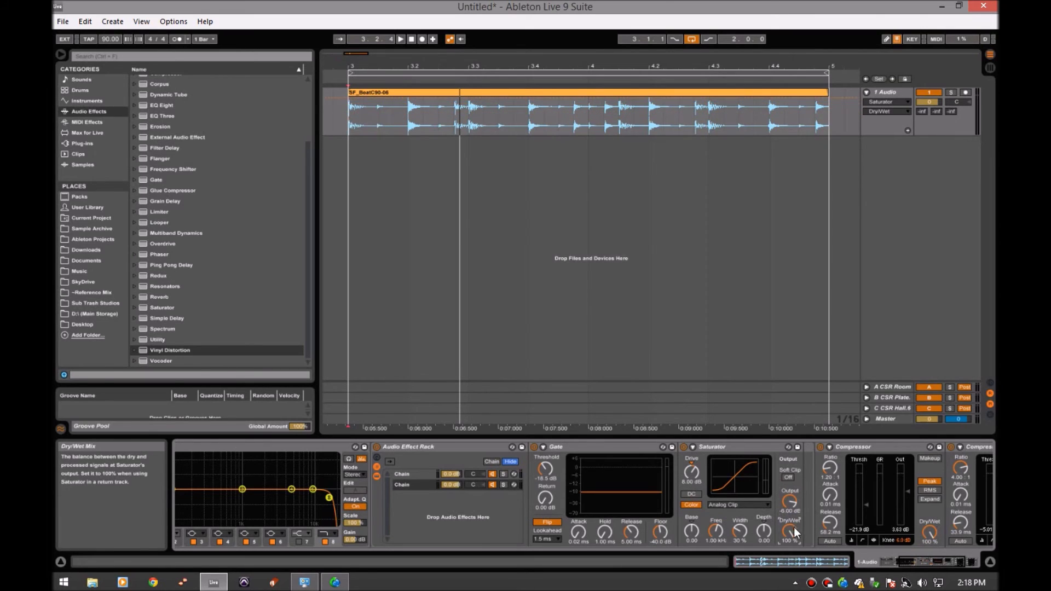
pyautogui.press('space')
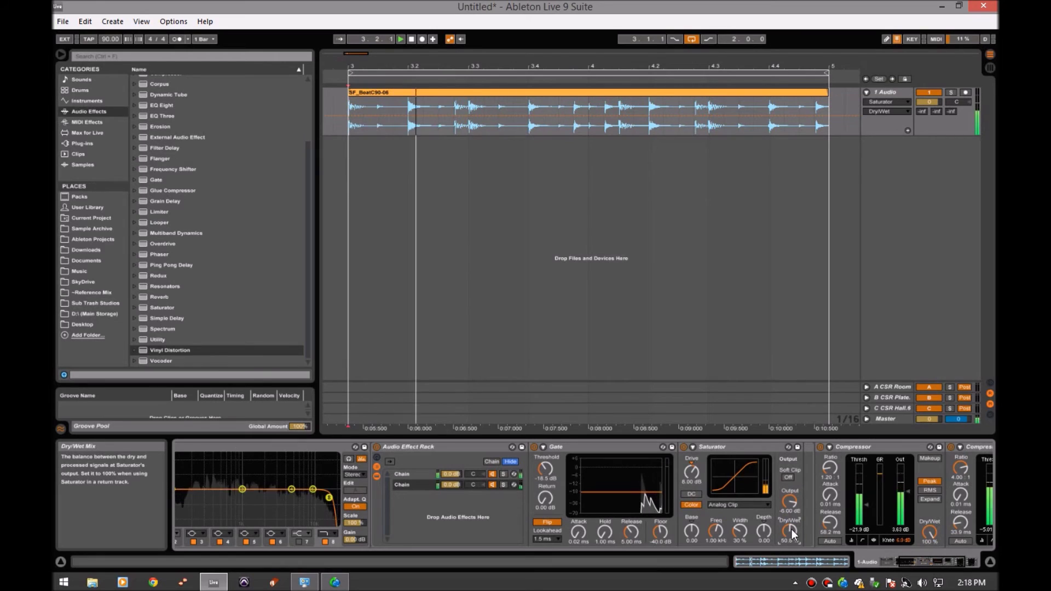
# Return to the first inner chain and audition the loop with the outer rack switched off and on again.
pyautogui.moveTo(920, 563); pyautogui.dragTo(917, 563)
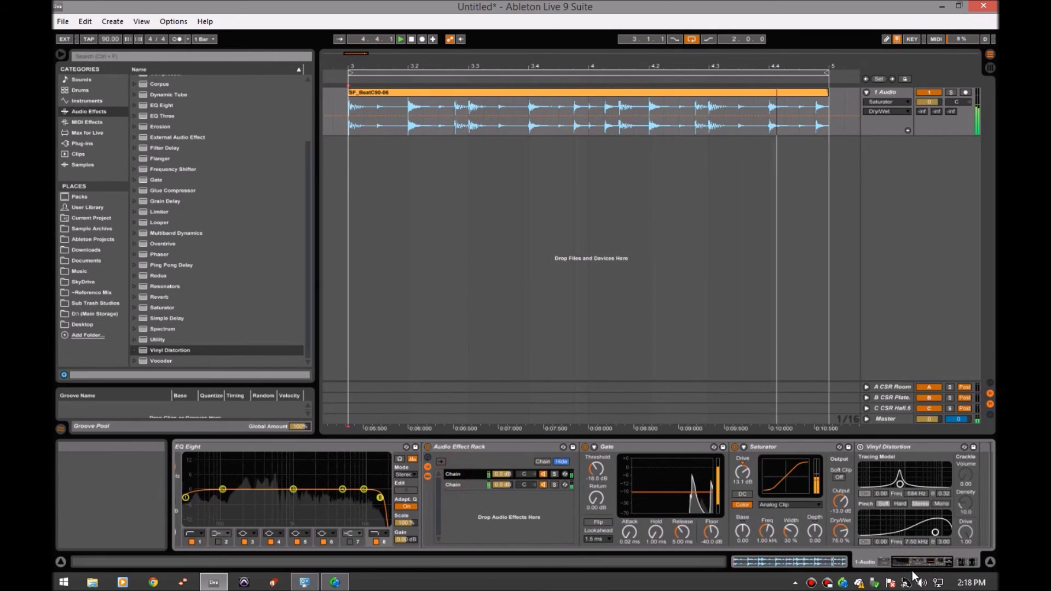
pyautogui.moveTo(911, 570); pyautogui.dragTo(889, 562)
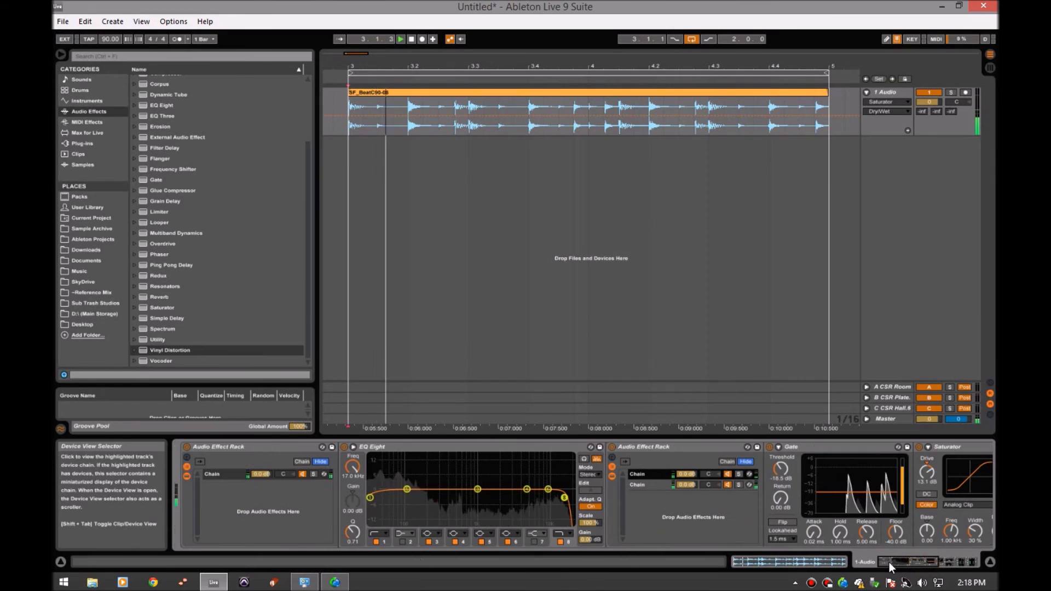
pyautogui.click(198, 455)
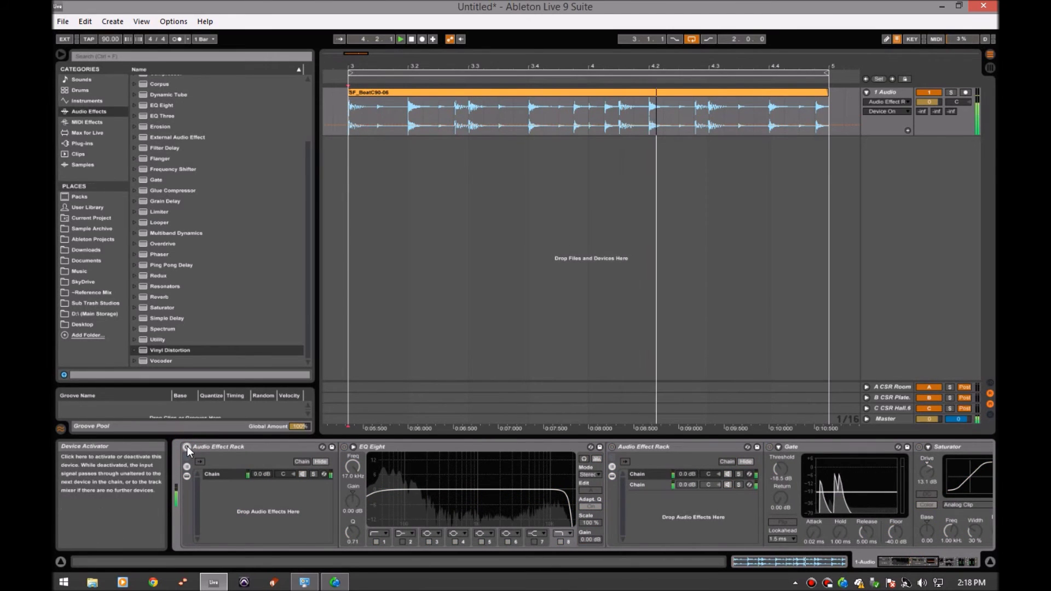
pyautogui.click(186, 446)
# Reactivate the Vinyl Distortion in the first inner chain, solo that chain, and play the loop.
pyautogui.moveTo(895, 560); pyautogui.dragTo(927, 560)
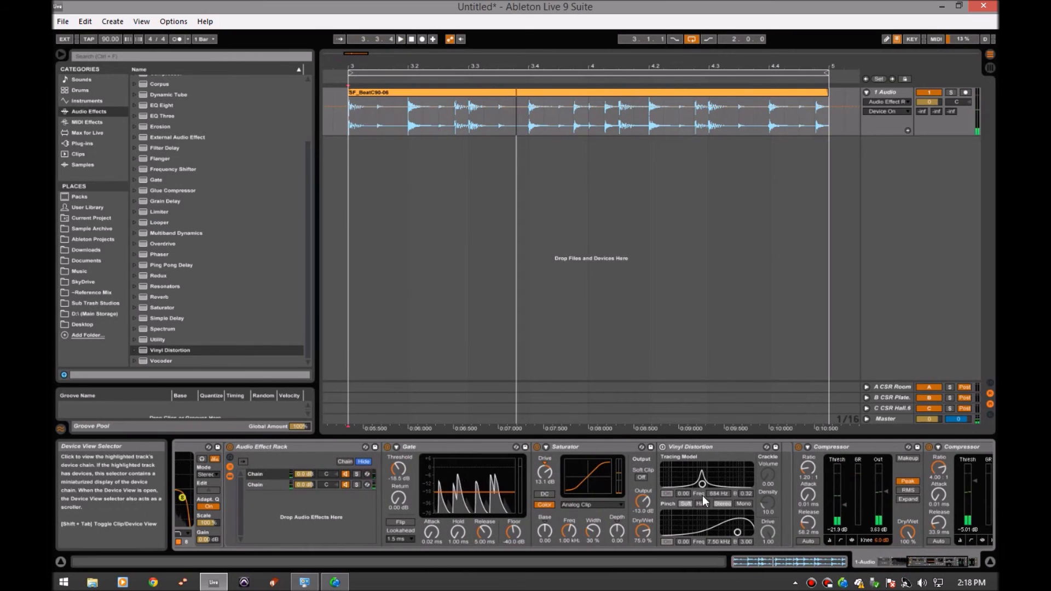
pyautogui.click(662, 447)
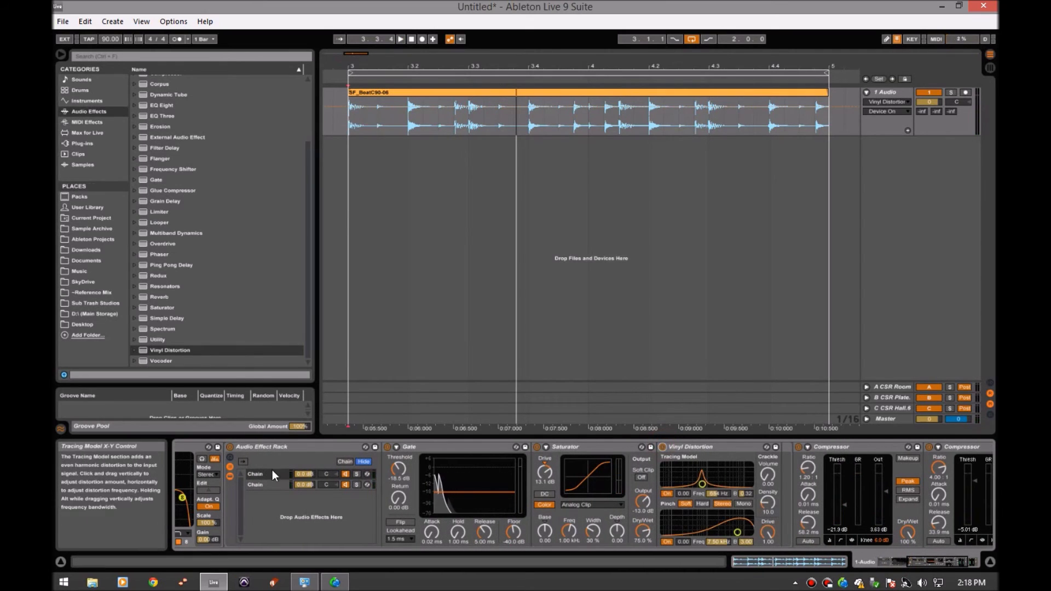
pyautogui.click(357, 474)
pyautogui.press('space')
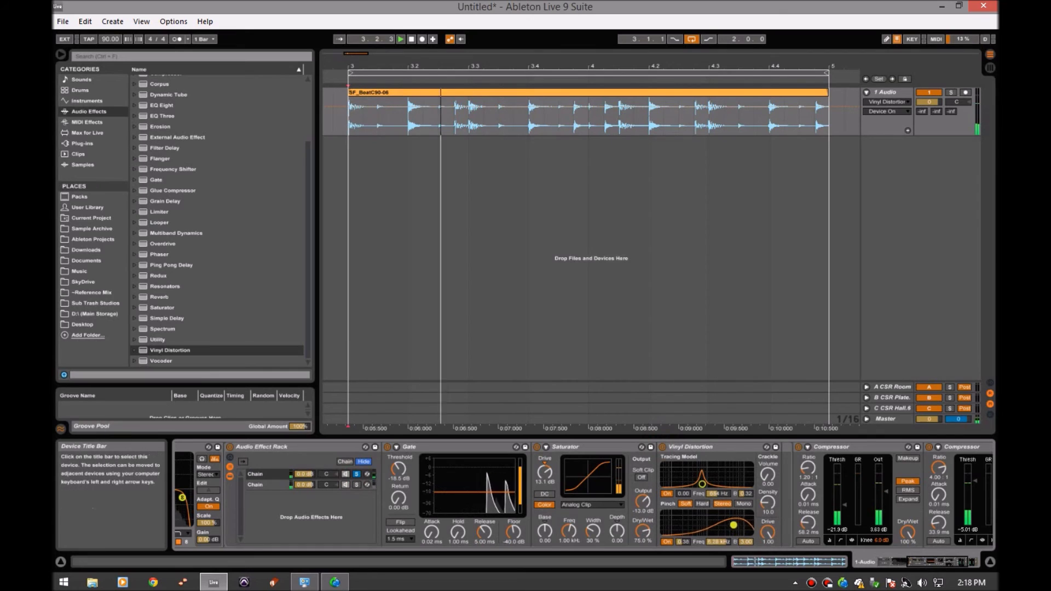
# Set the Vinyl Distortion's Pinch to 527 Hz with an amount of 0.09, and compare the device bypassed and active.
pyautogui.moveTo(725, 513)
pyautogui.mouseDown()
pyautogui.moveTo(685, 514)
pyautogui.moveTo(713, 514)
pyautogui.mouseUp()
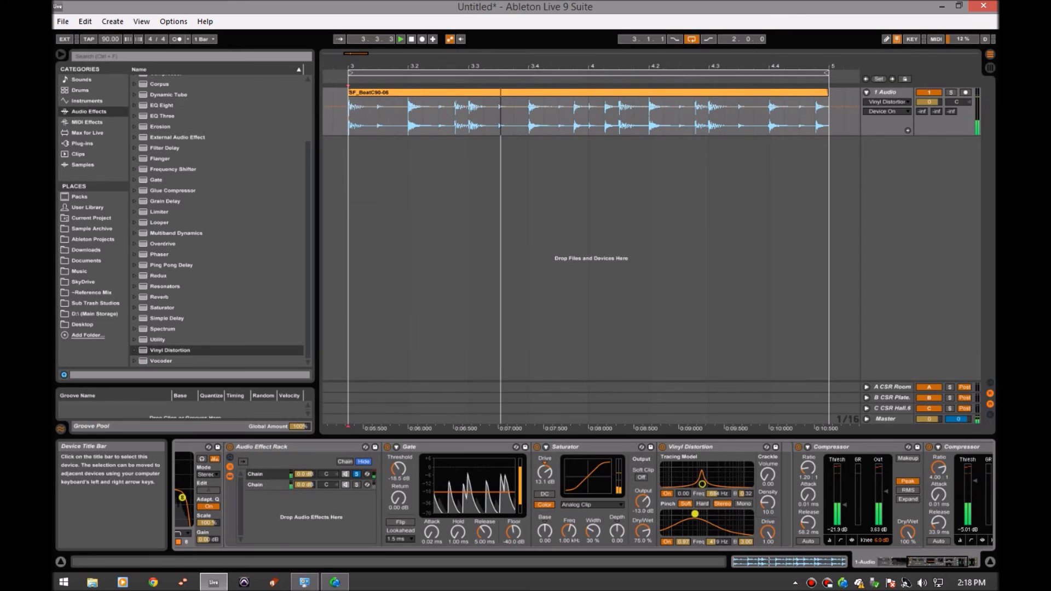
pyautogui.moveTo(695, 514)
pyautogui.mouseDown()
pyautogui.moveTo(680, 513)
pyautogui.moveTo(697, 520)
pyautogui.mouseUp()
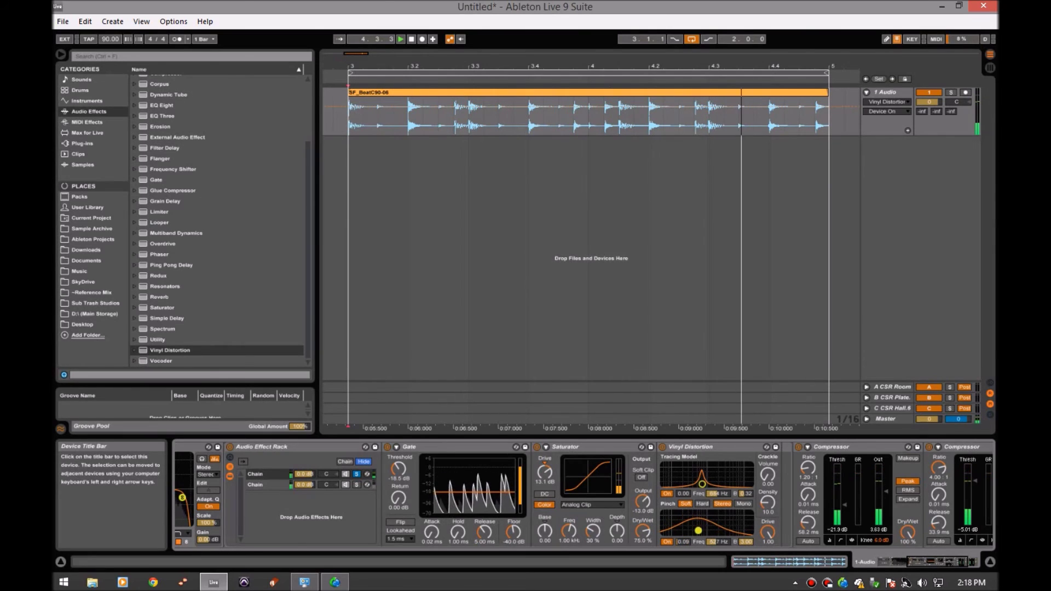
pyautogui.click(662, 449)
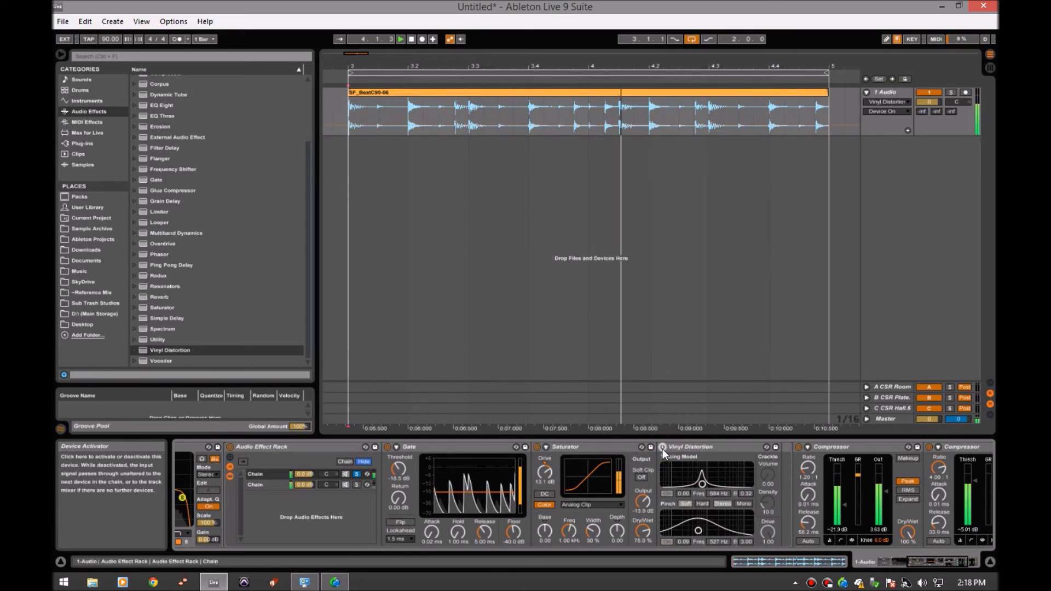
pyautogui.click(663, 449)
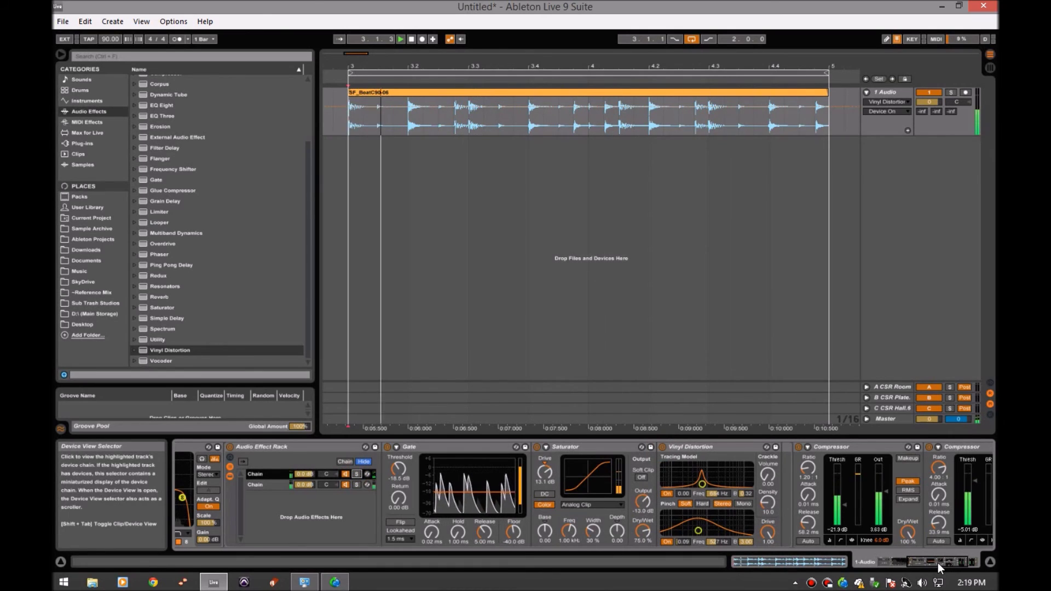
# Audition both inner chains together, comparing the dry loop with the signal through the outer Audio Effect Rack.
pyautogui.moveTo(936, 562); pyautogui.dragTo(813, 564)
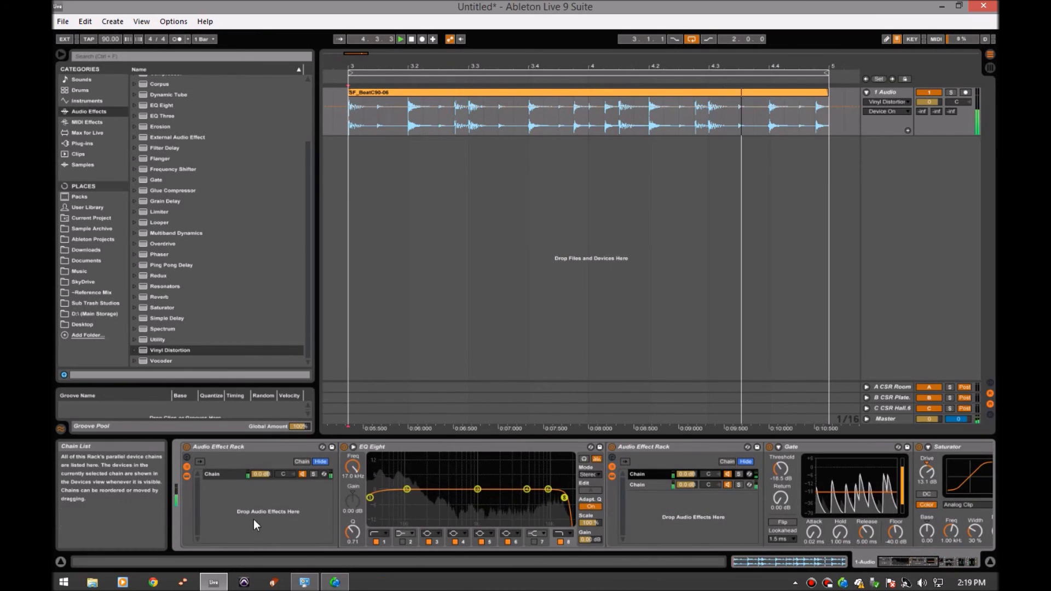
pyautogui.click(186, 446)
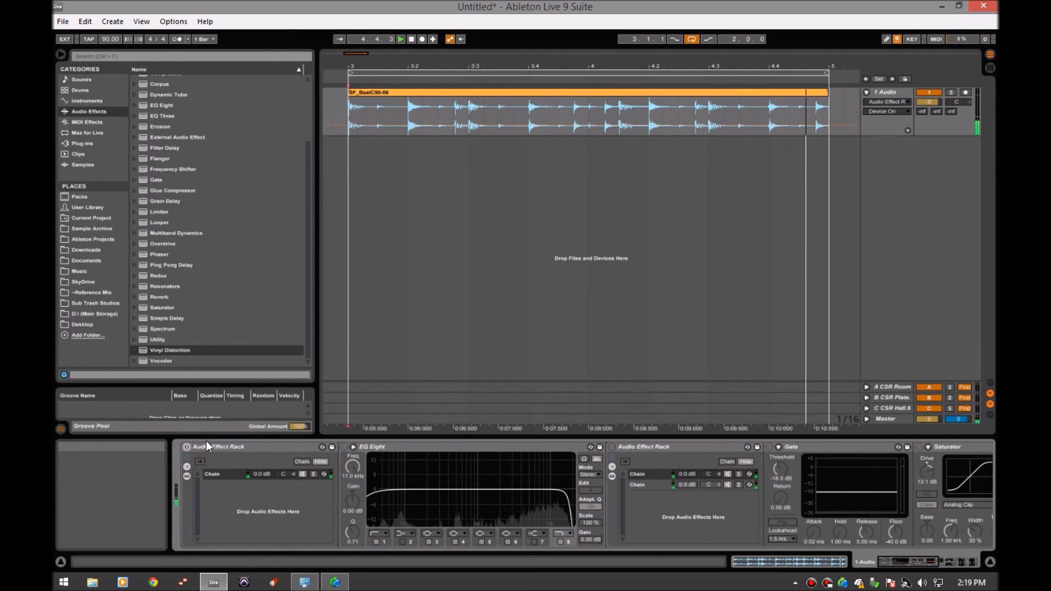
pyautogui.click(187, 447)
# Set the Vinyl Distortion's global drive to 0.51 and restart the loop.
pyautogui.moveTo(898, 558); pyautogui.dragTo(918, 560)
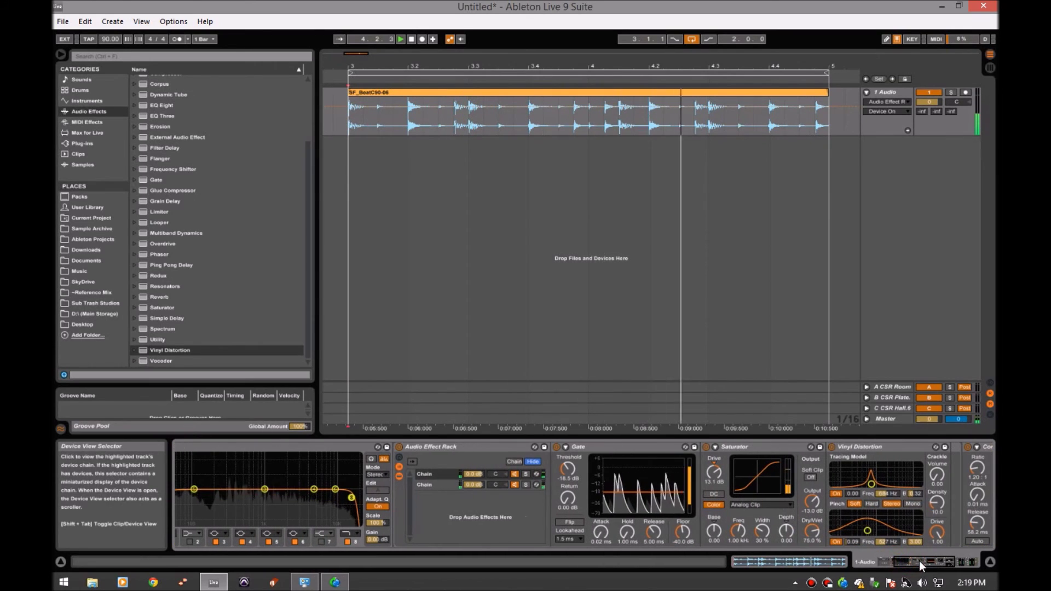
pyautogui.moveTo(937, 531); pyautogui.dragTo(938, 547)
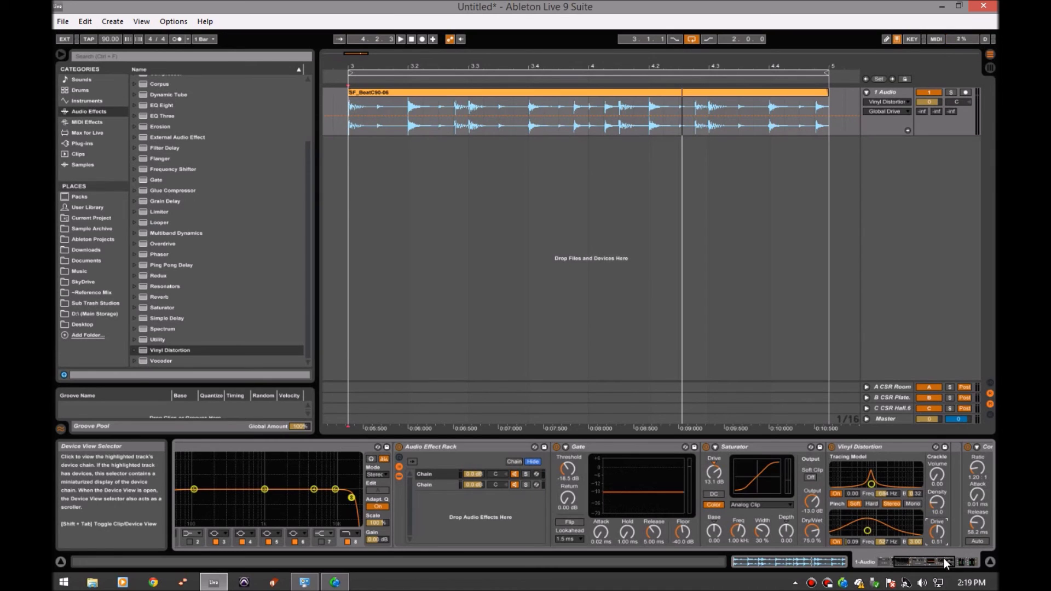
pyautogui.press('space')
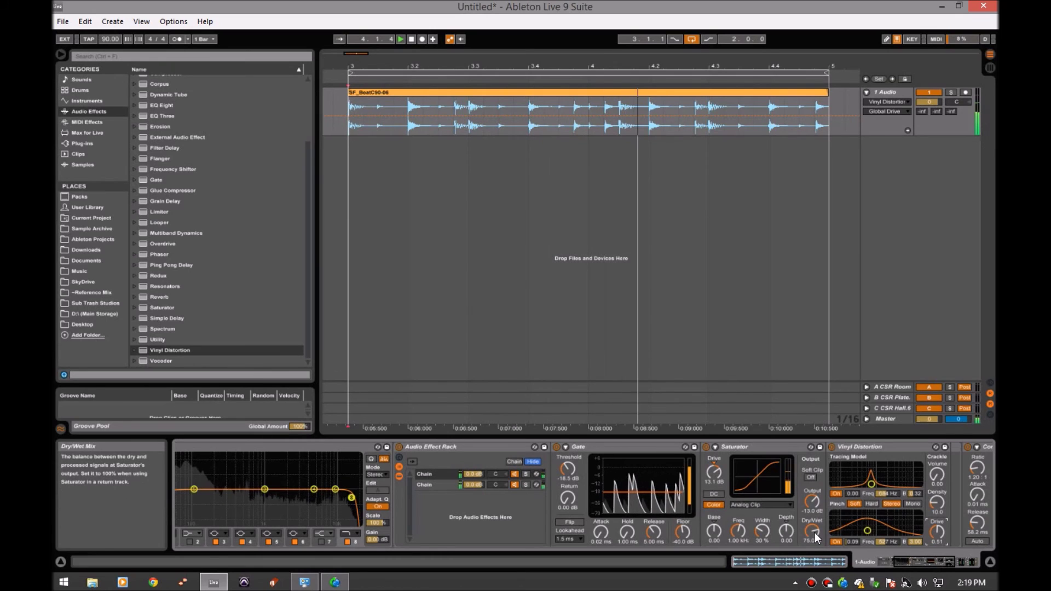
# Turn on the first chain's Saturator soft clip, set dry/wet to 72.2%, adjust the color depth, and set the color width to 0%.
pyautogui.click(810, 477)
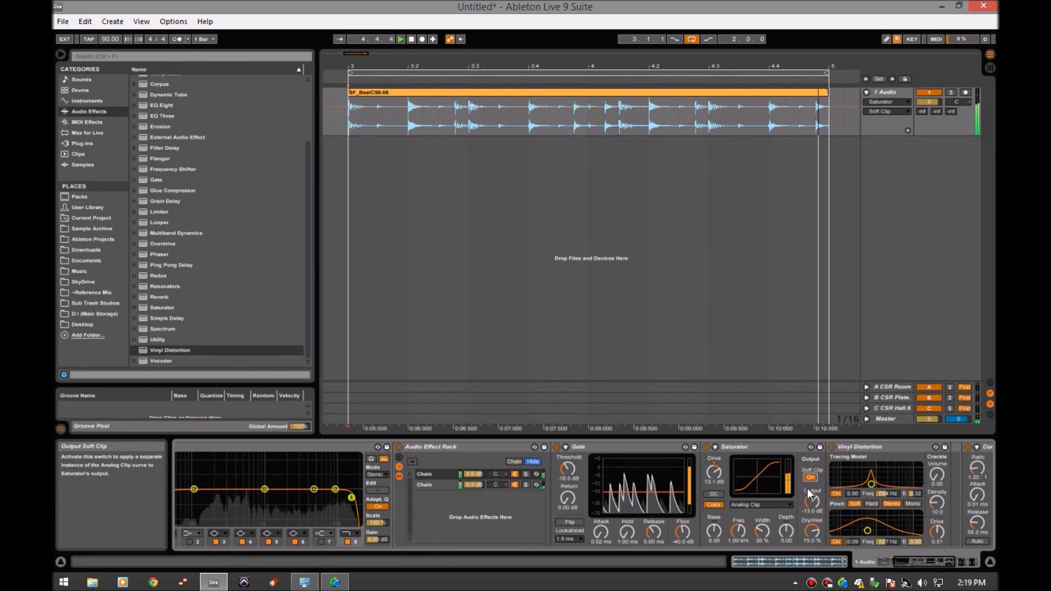
pyautogui.moveTo(812, 531); pyautogui.dragTo(813, 534)
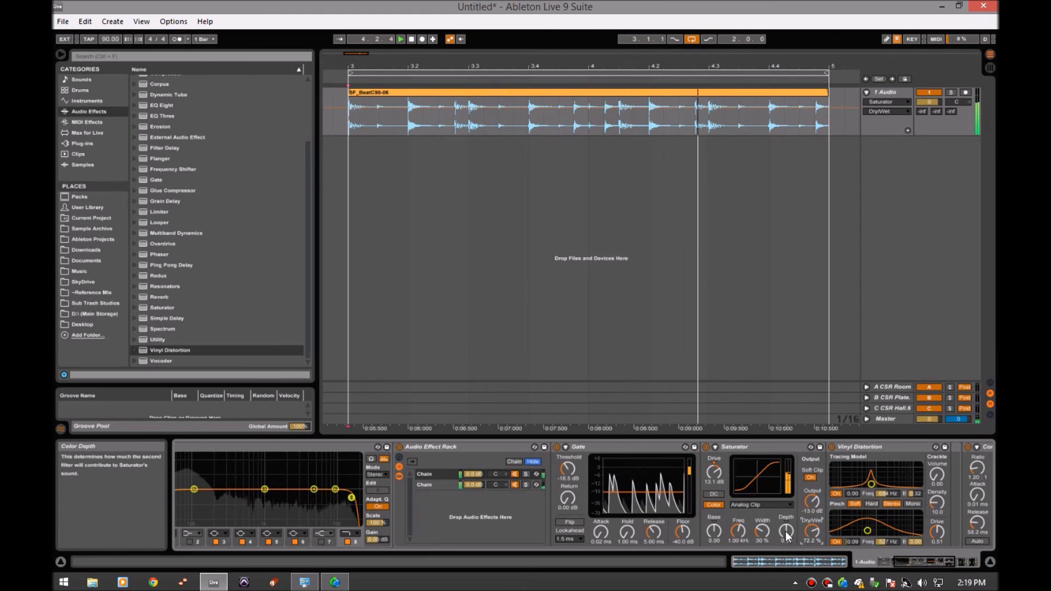
pyautogui.click(525, 474)
pyautogui.moveTo(787, 529); pyautogui.dragTo(762, 546)
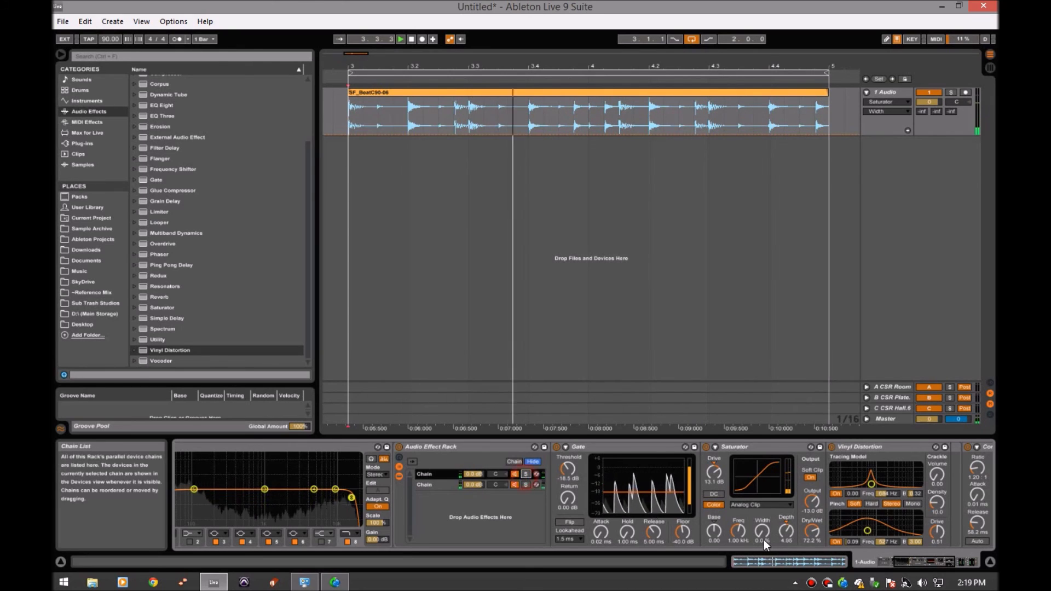
# Audition the loop through the complete outer rack and stop playback.
pyautogui.click(929, 560)
pyautogui.moveTo(938, 562); pyautogui.dragTo(880, 577)
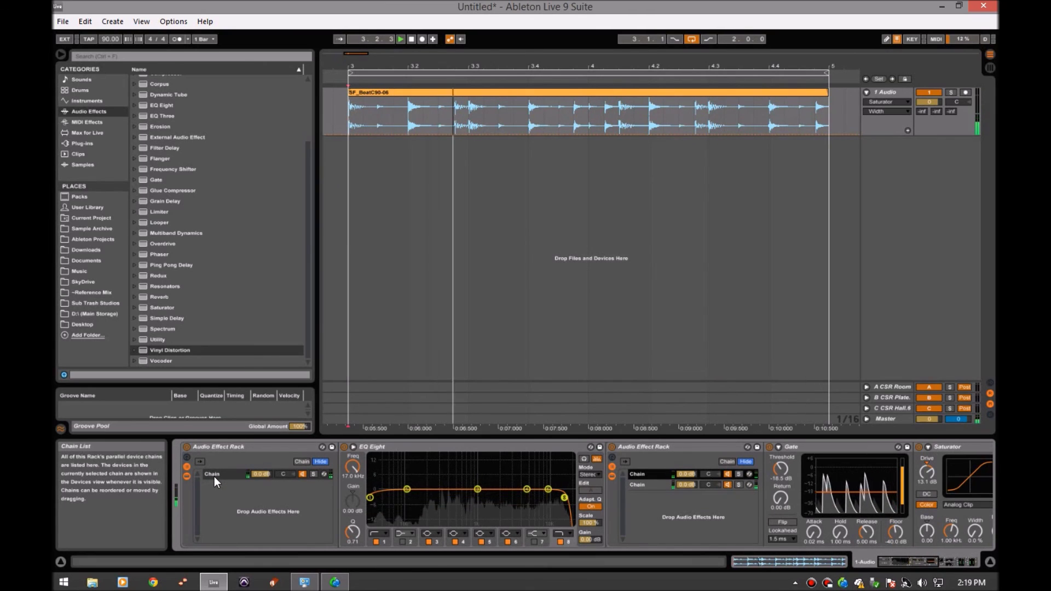
pyautogui.press('space')
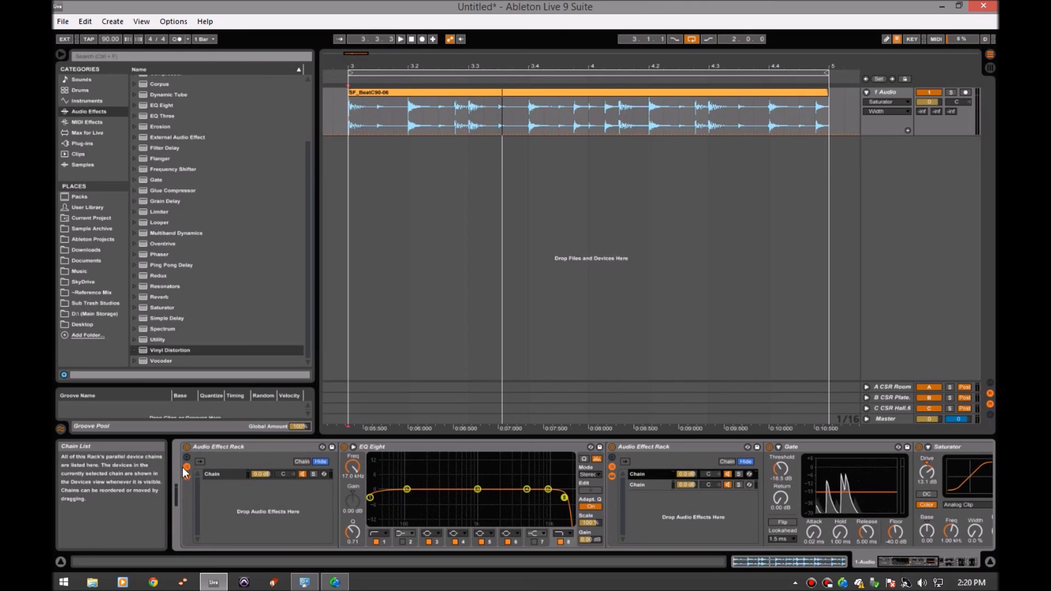
pyautogui.click(200, 448)
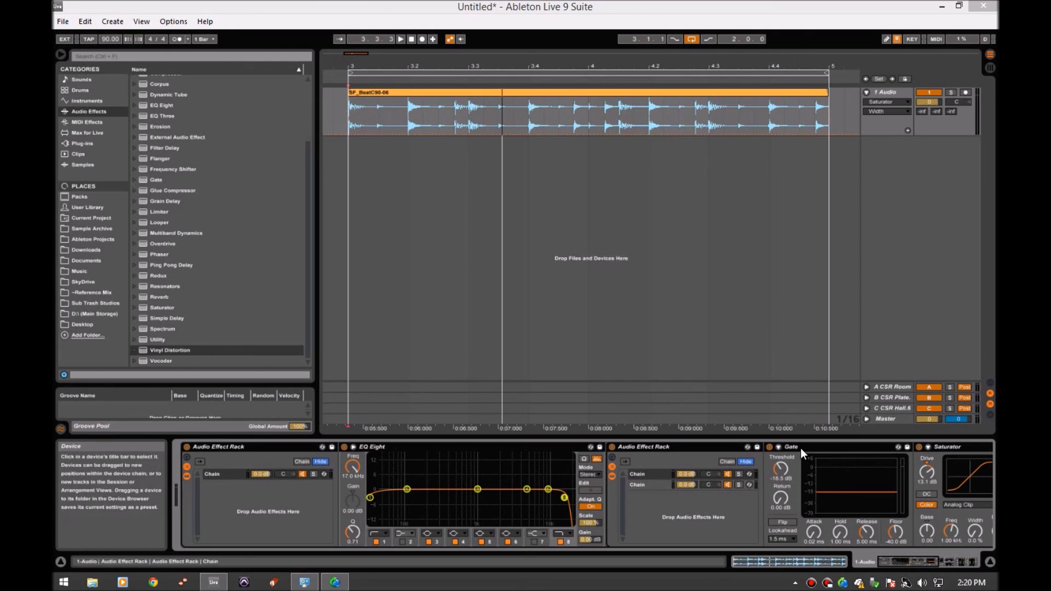
pyautogui.click(911, 560)
pyautogui.moveTo(911, 559); pyautogui.dragTo(590, 576)
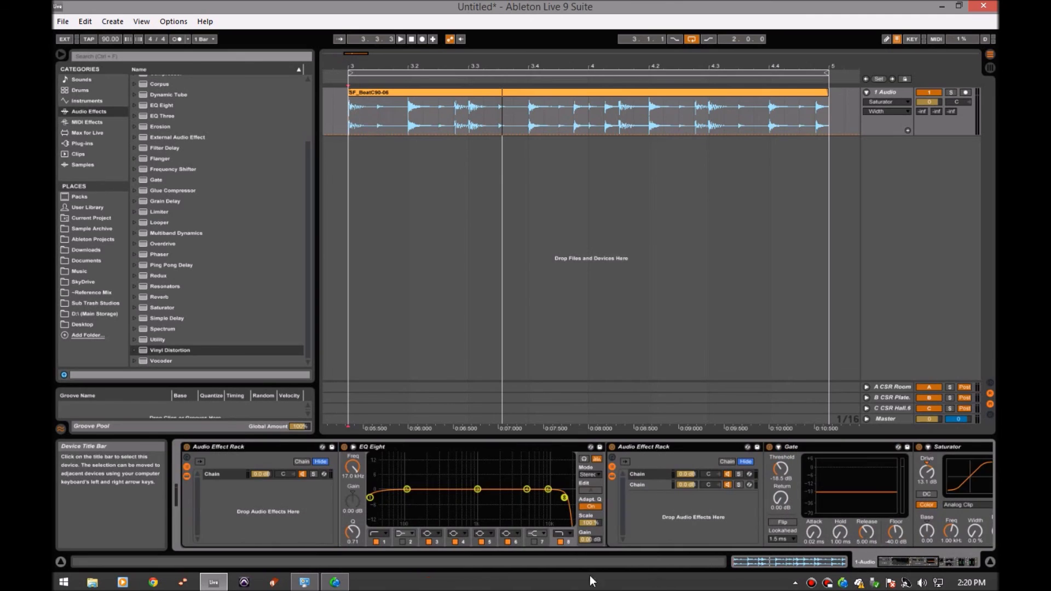
pyautogui.click(281, 510)
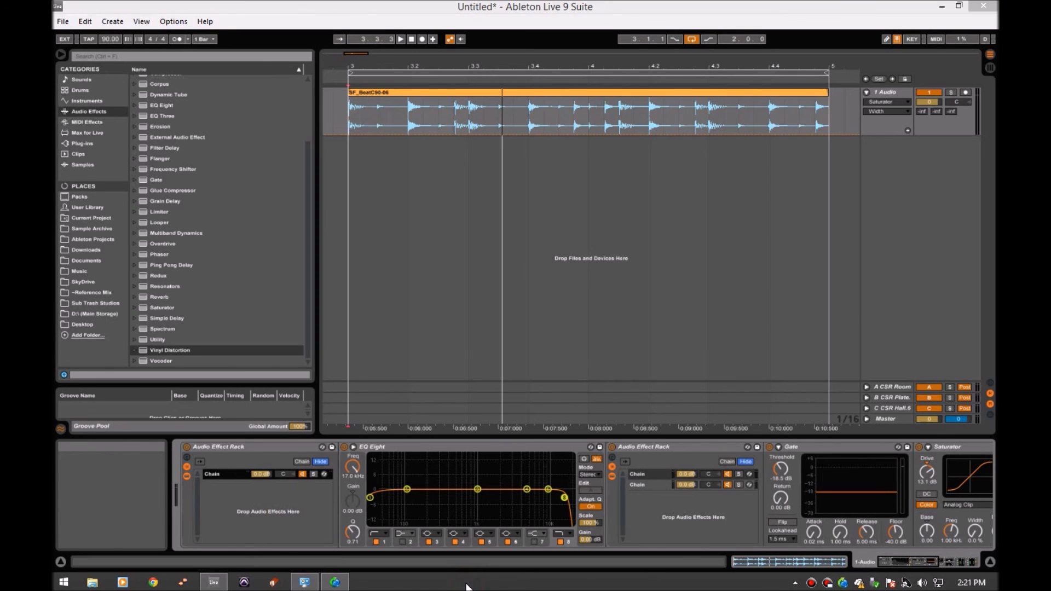